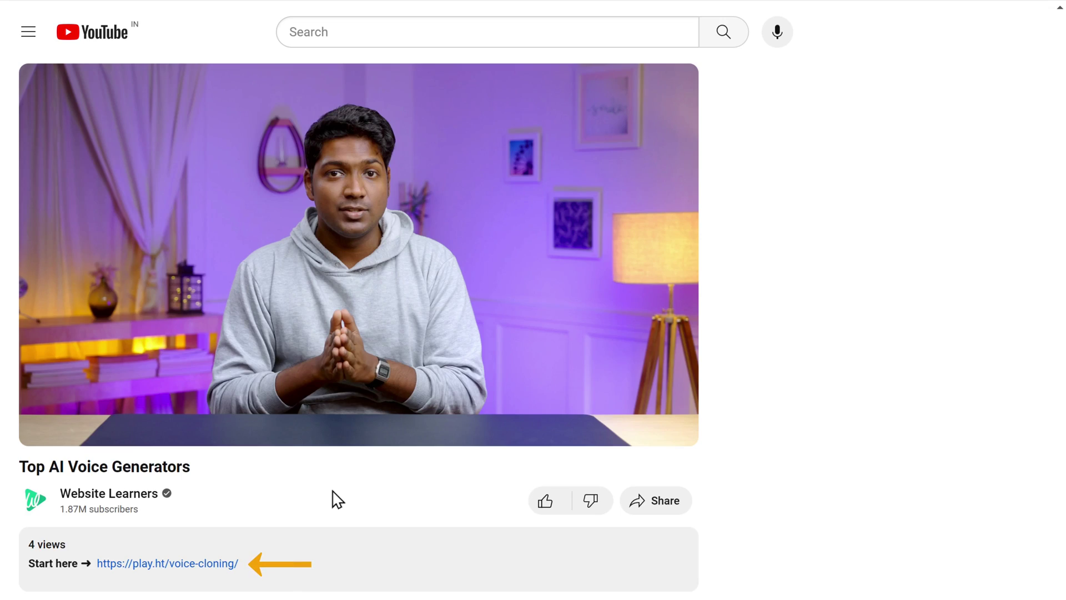
Step: Sign up for a free PlayHT trial with Google from the play.ht description link
left_click(182, 564)
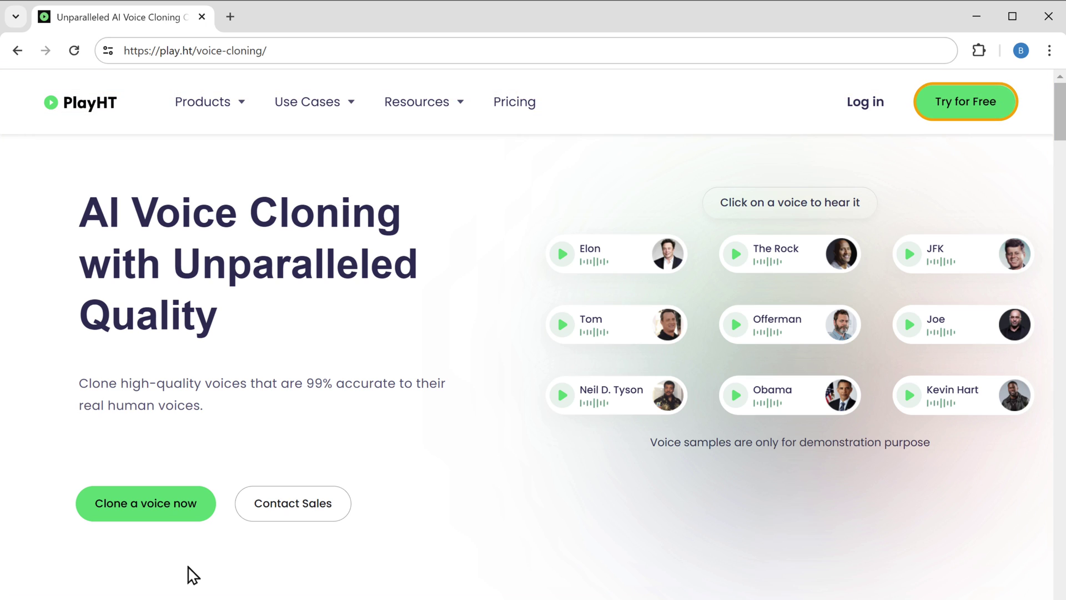
left_click(962, 114)
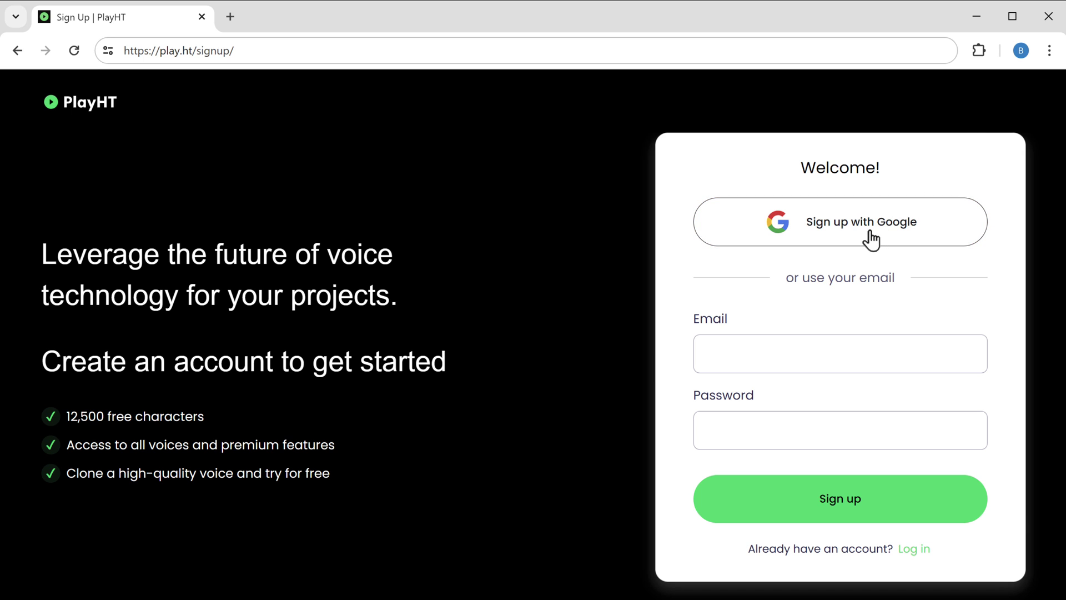
left_click(873, 238)
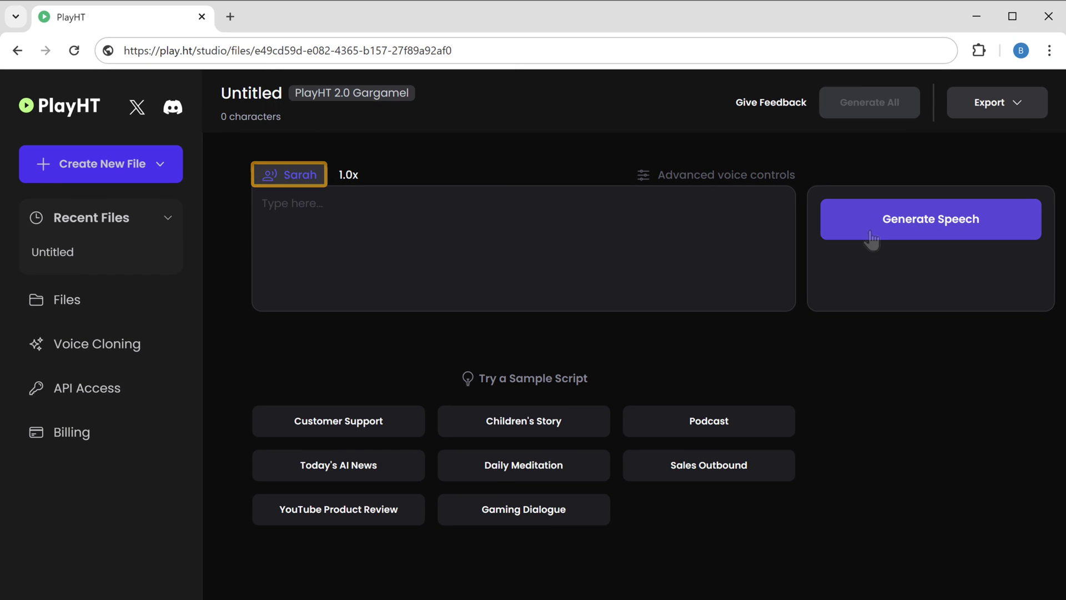
Step: Filter the paragraph's voice list to Youth age and Female gender
left_click(295, 178)
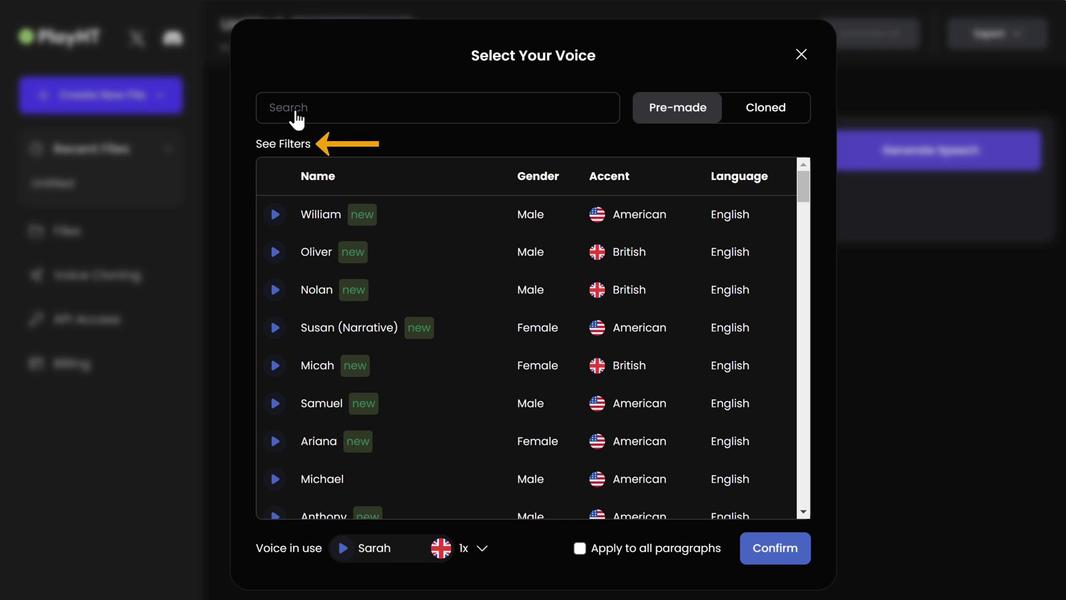
left_click(283, 144)
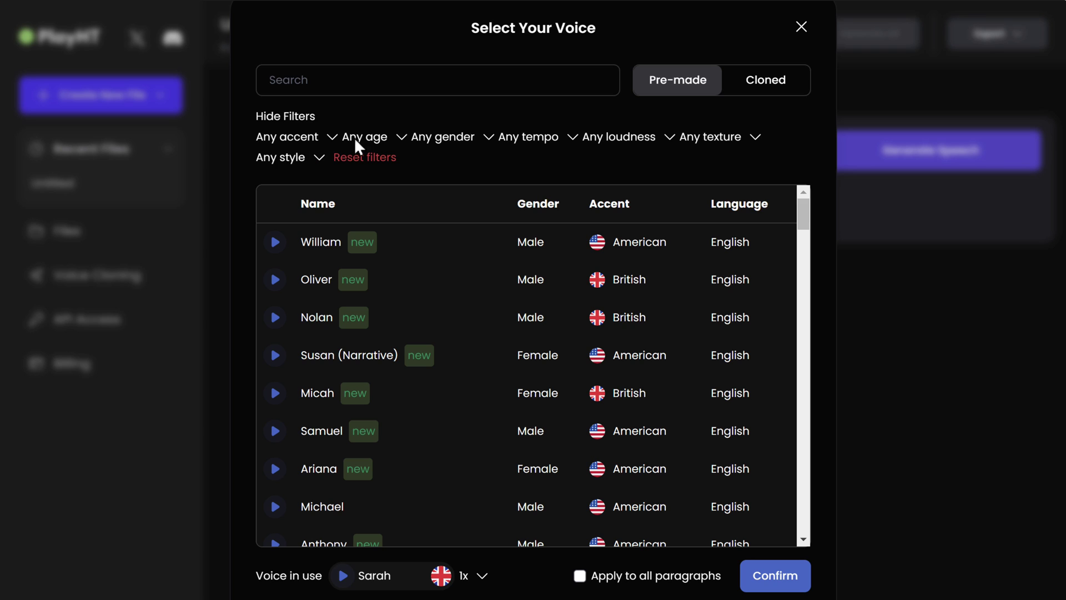
left_click(398, 143)
left_click(362, 283)
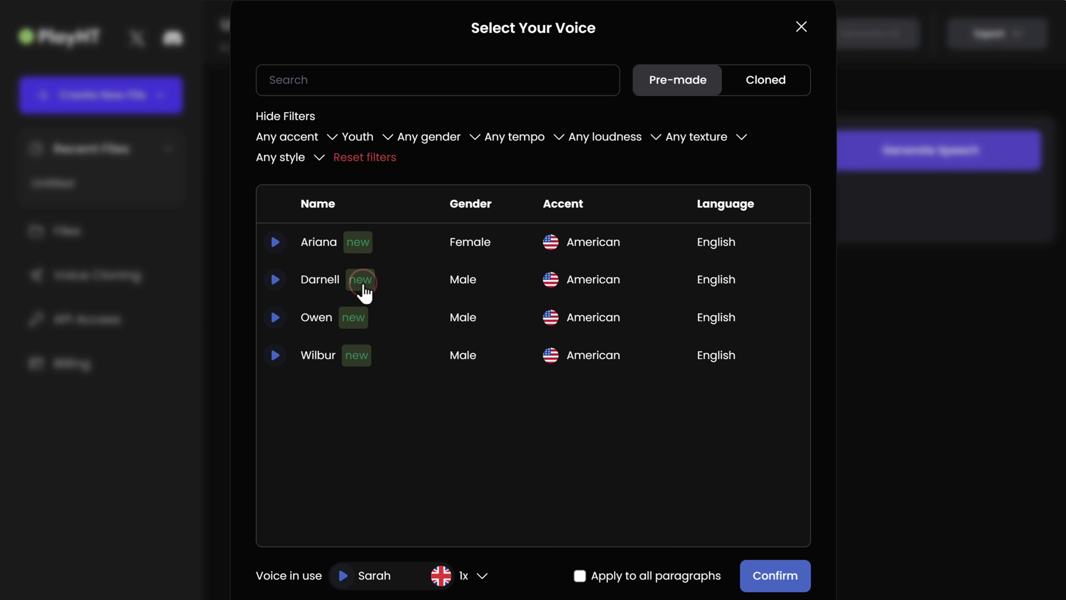
left_click(475, 144)
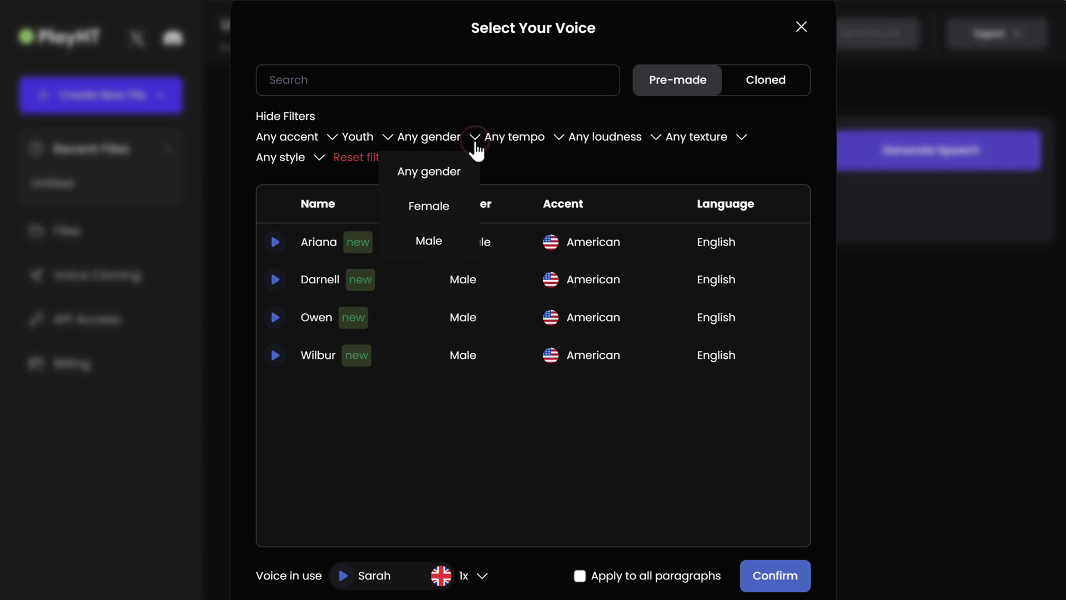
left_click(436, 213)
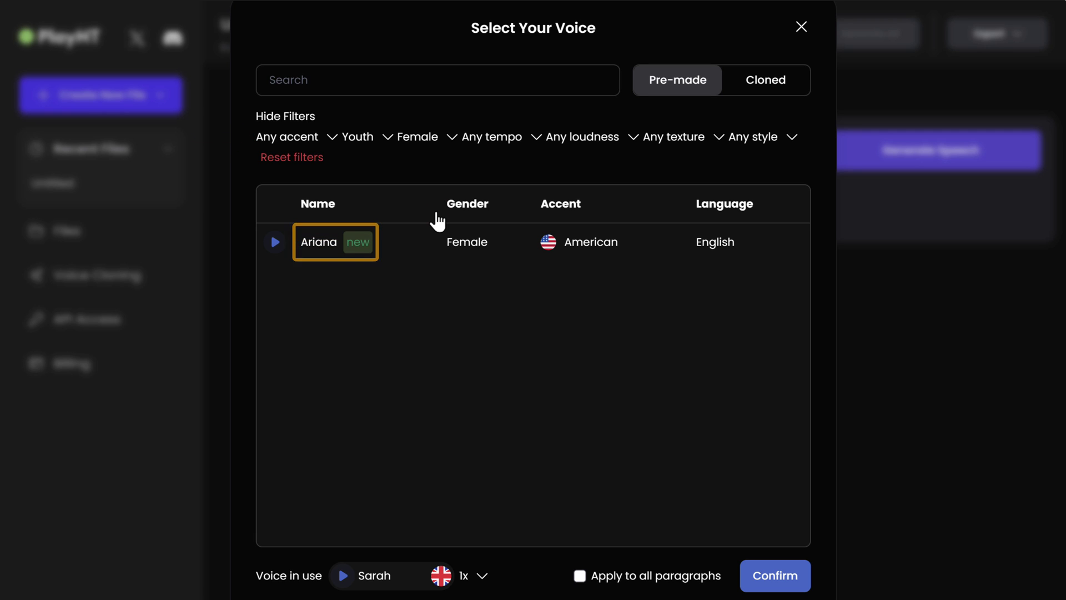
Step: Preview Ariana and confirm her as the paragraph's voice
left_click(275, 241)
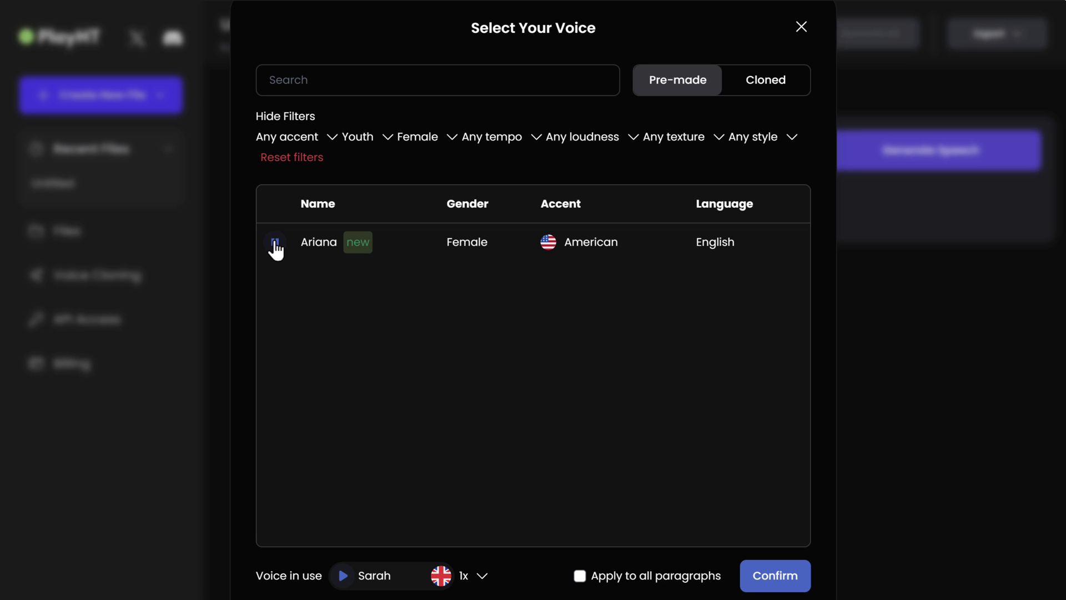
left_click(317, 254)
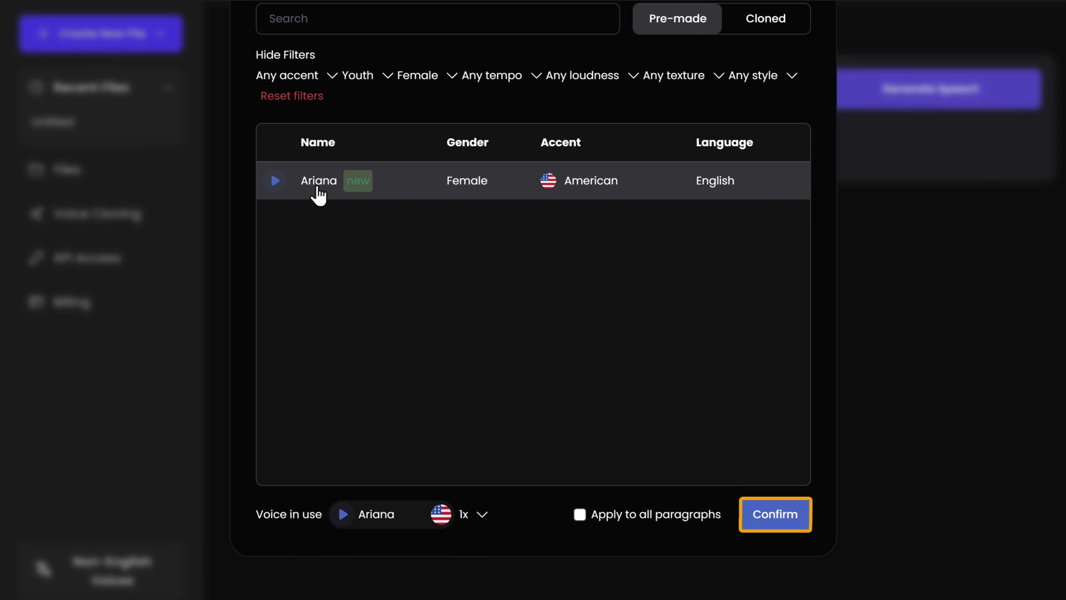
left_click(775, 529)
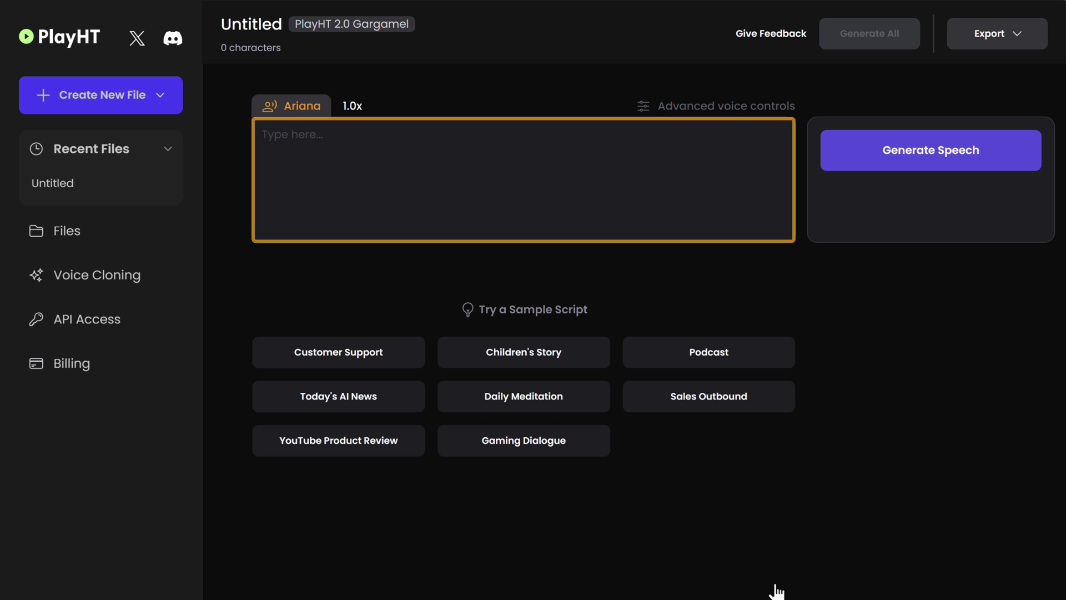
Step: Enter the 120-character intro script, generate it in Ariana's voice, and download the 708 KB WAV
left_click(304, 189)
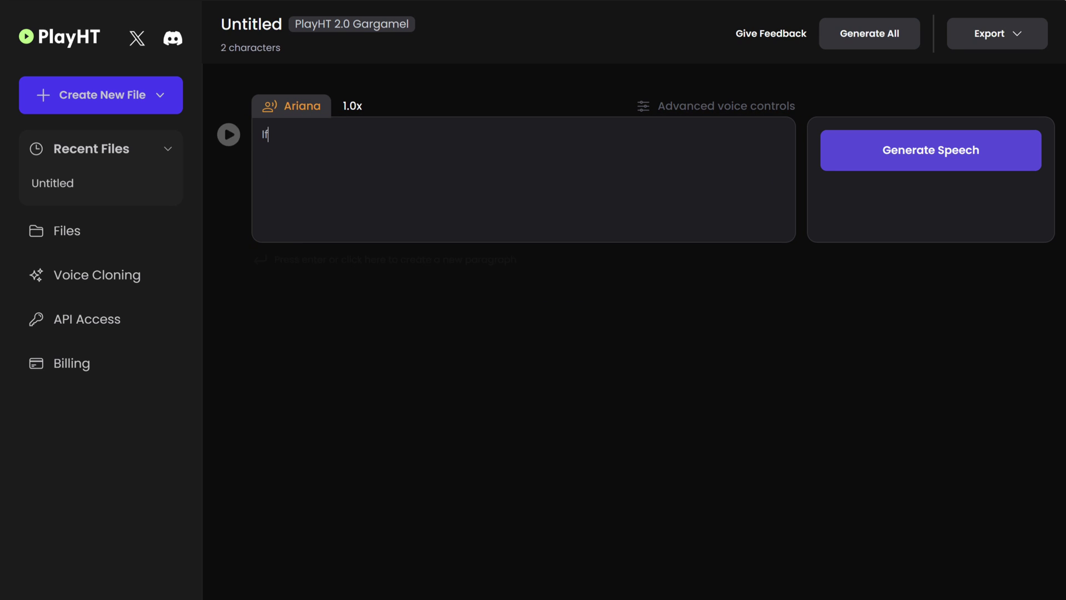
type("If you want to change your voice like this, I've got you covered. Hi, I'm Bryan from Website Learners. Lets get started.")
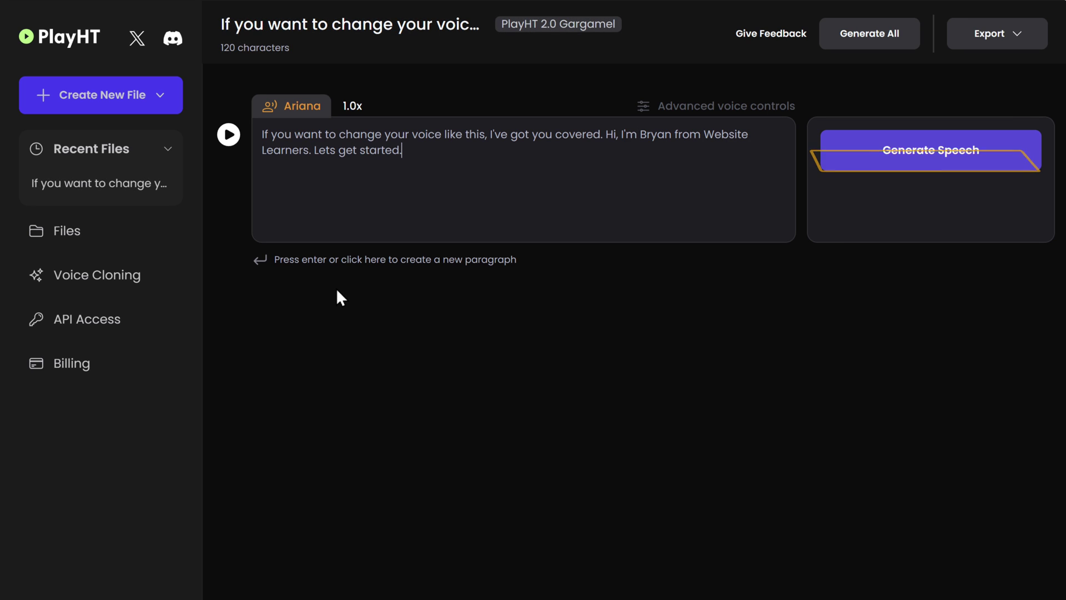
left_click(933, 166)
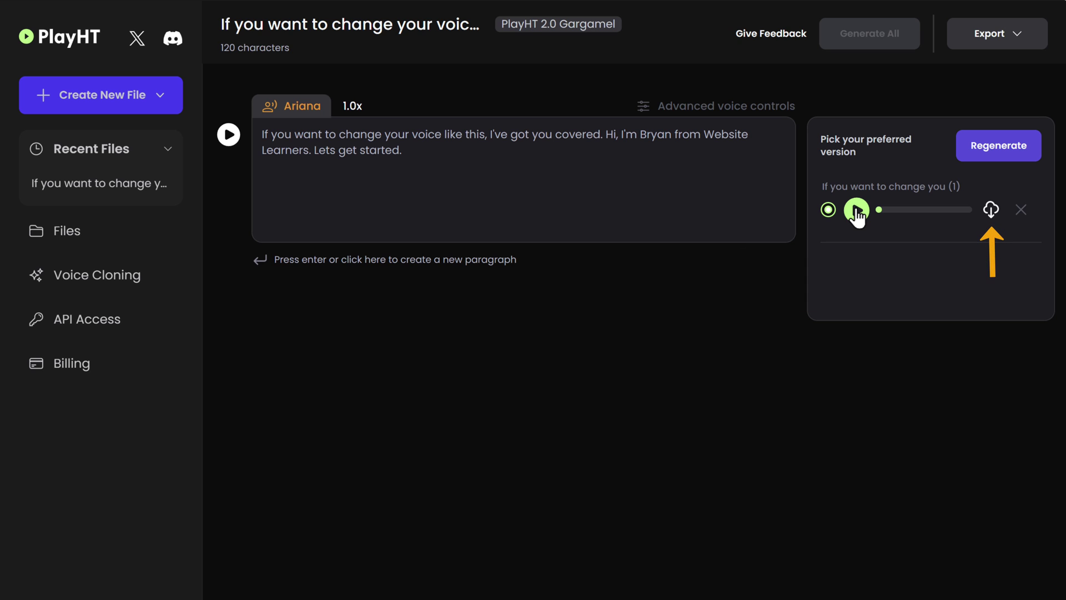
left_click(990, 210)
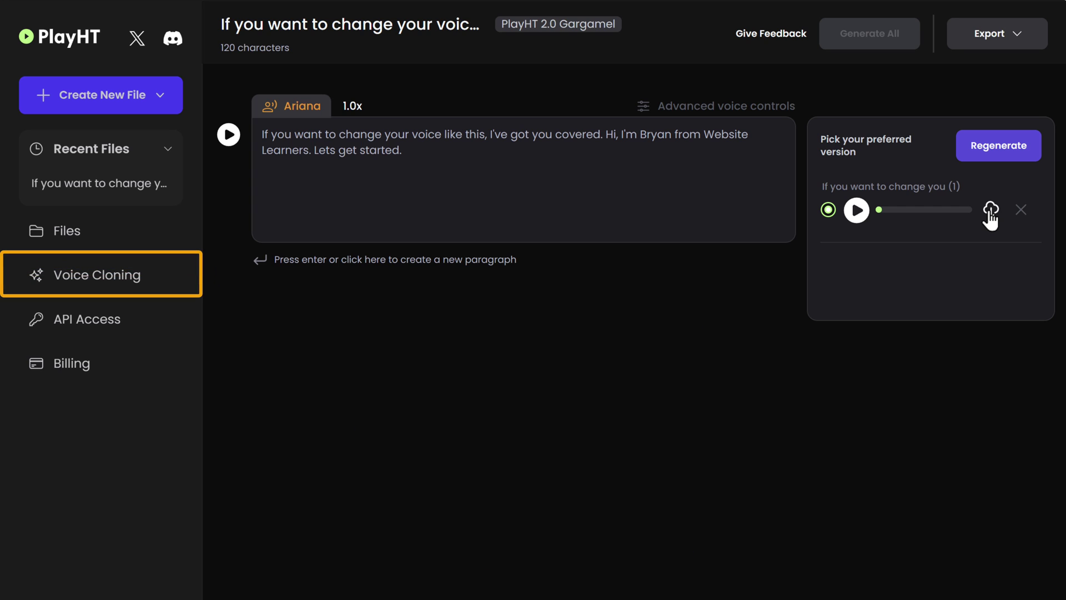
Step: Start a new instant voice clone and enter the clone's name
left_click(133, 276)
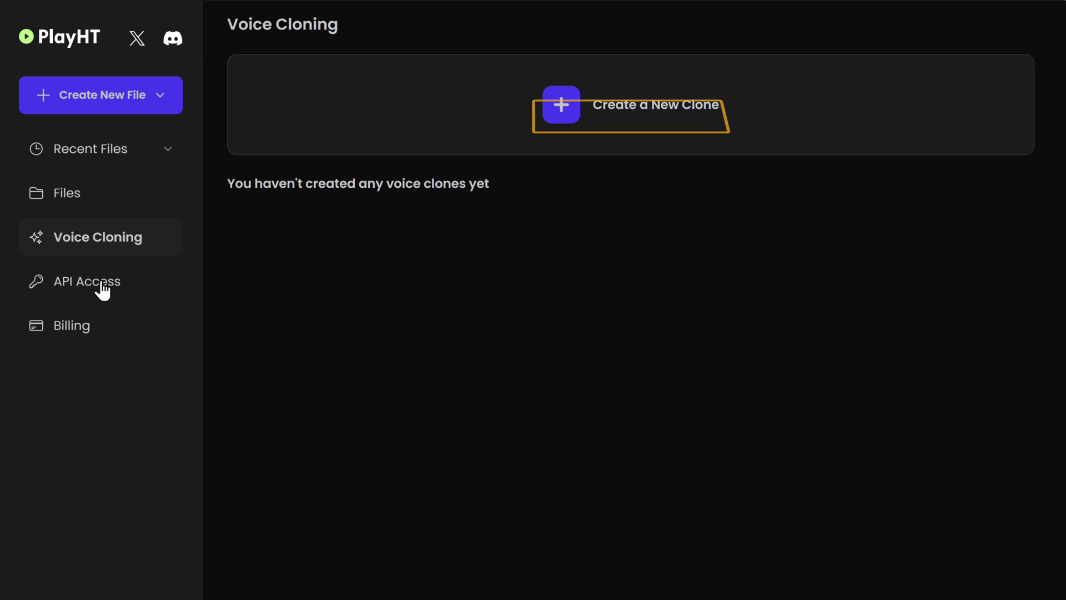
left_click(561, 106)
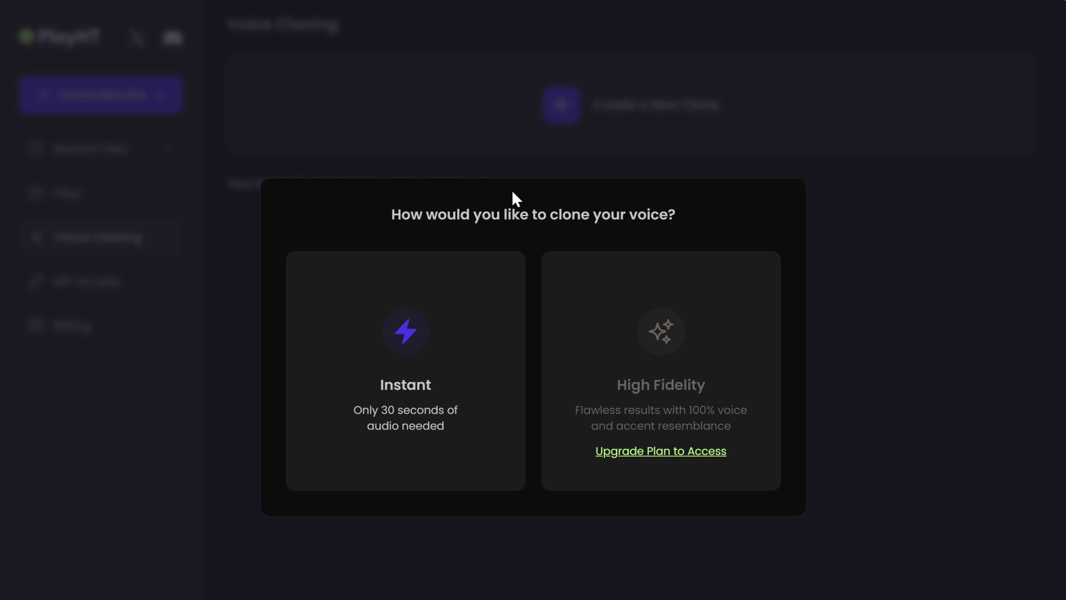
left_click(405, 347)
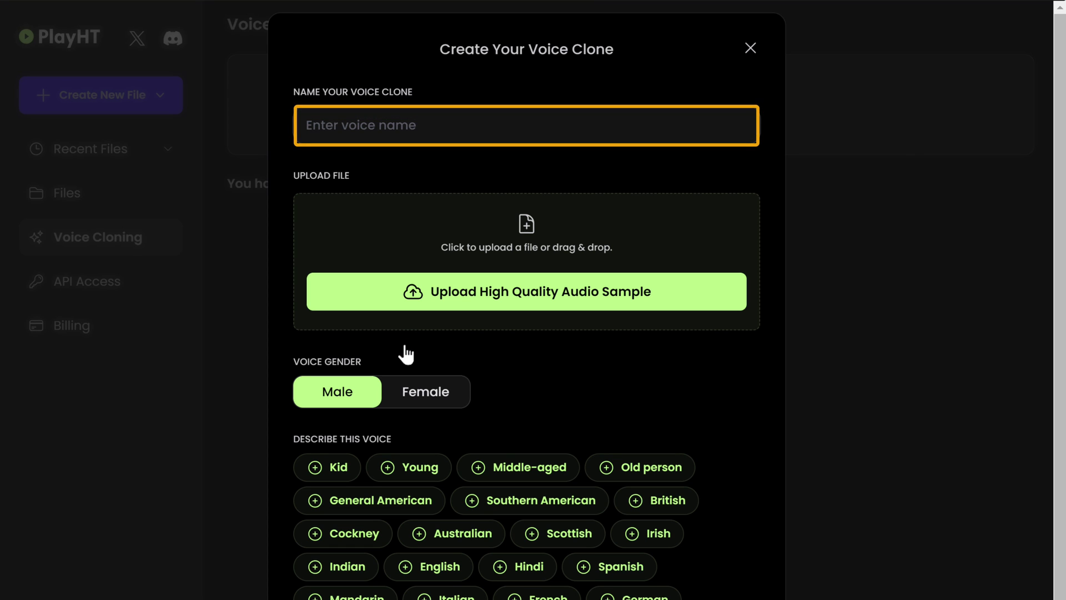
left_click(417, 127)
type("Bryan")
key("alt+Tab")
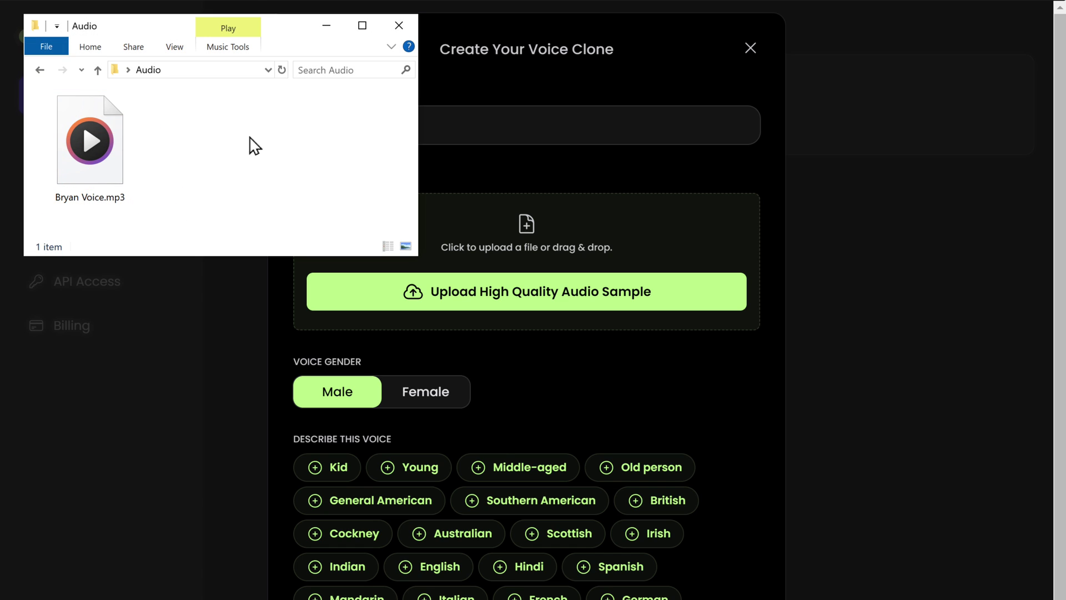
Step: Upload the mp3 sample, tag it Indian, give consent, and create the clone
mouse_move(90, 143)
left_mouse_down()
mouse_move(111, 167)
mouse_move(526, 221)
left_mouse_up()
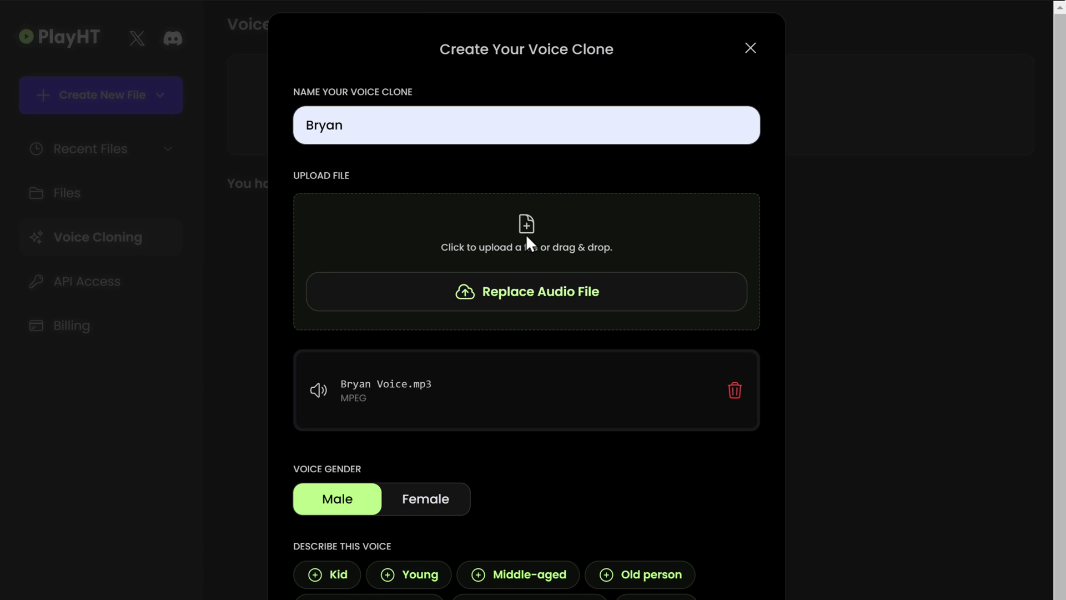
scroll(526, 233, "down", 9)
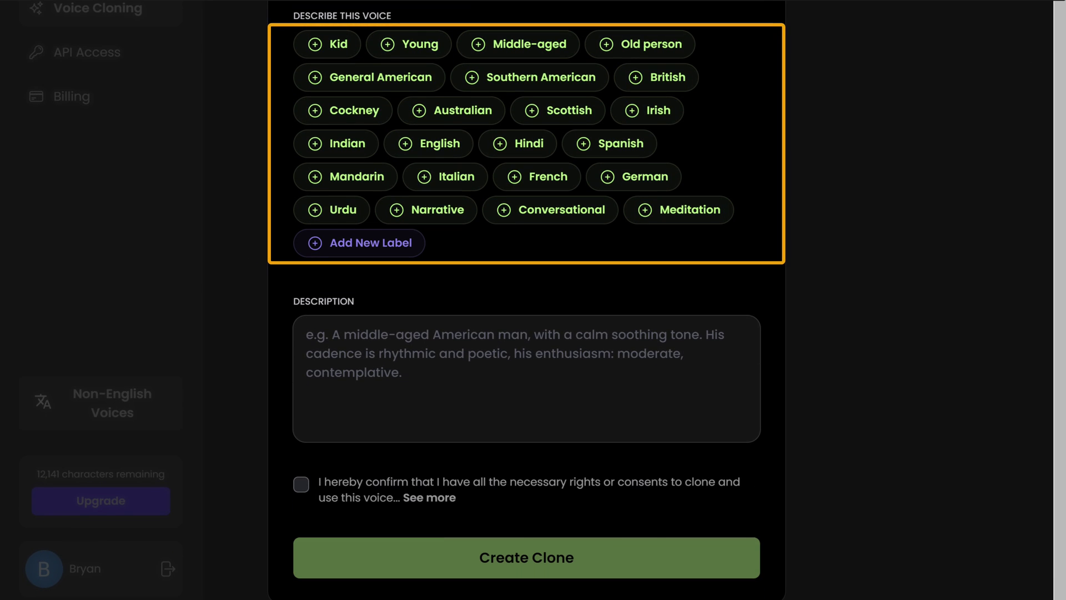
left_click(346, 151)
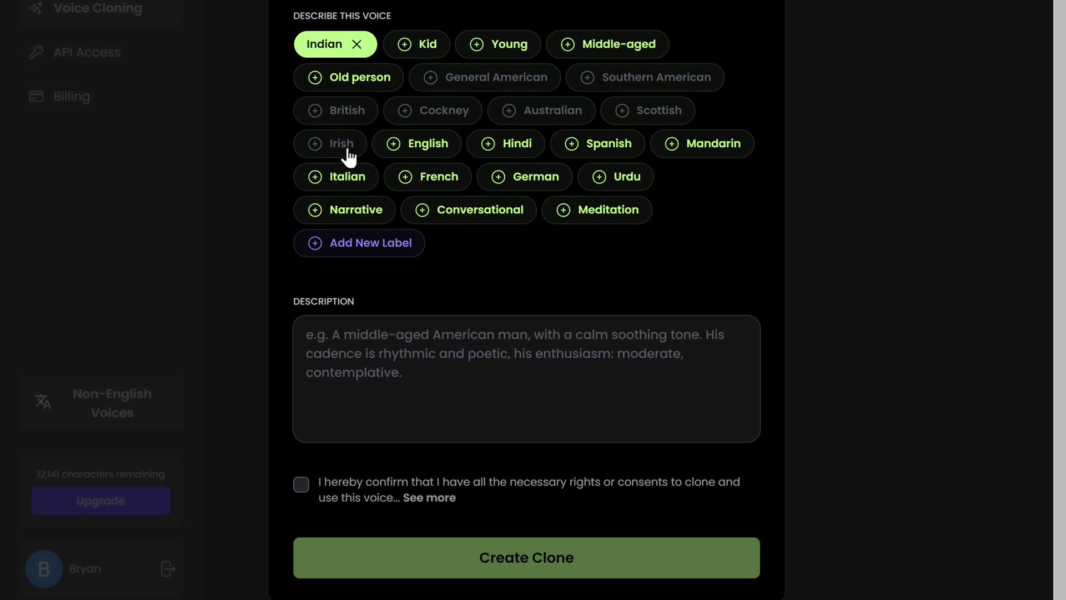
left_click(301, 485)
left_click(523, 567)
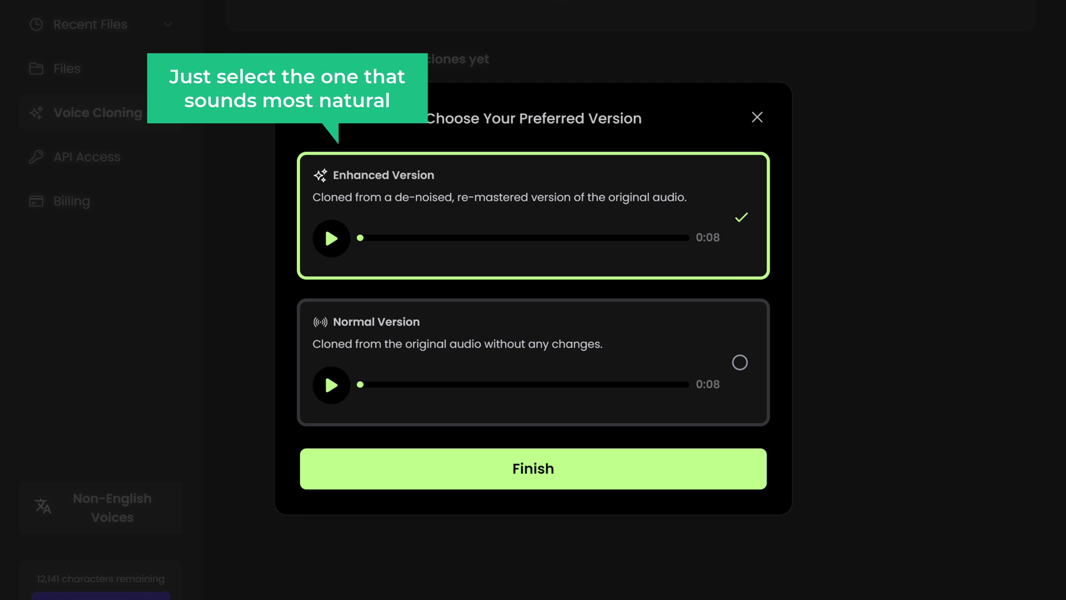
Step: Compare the Normal and Enhanced clone previews and finish with the Enhanced version
left_click(332, 389)
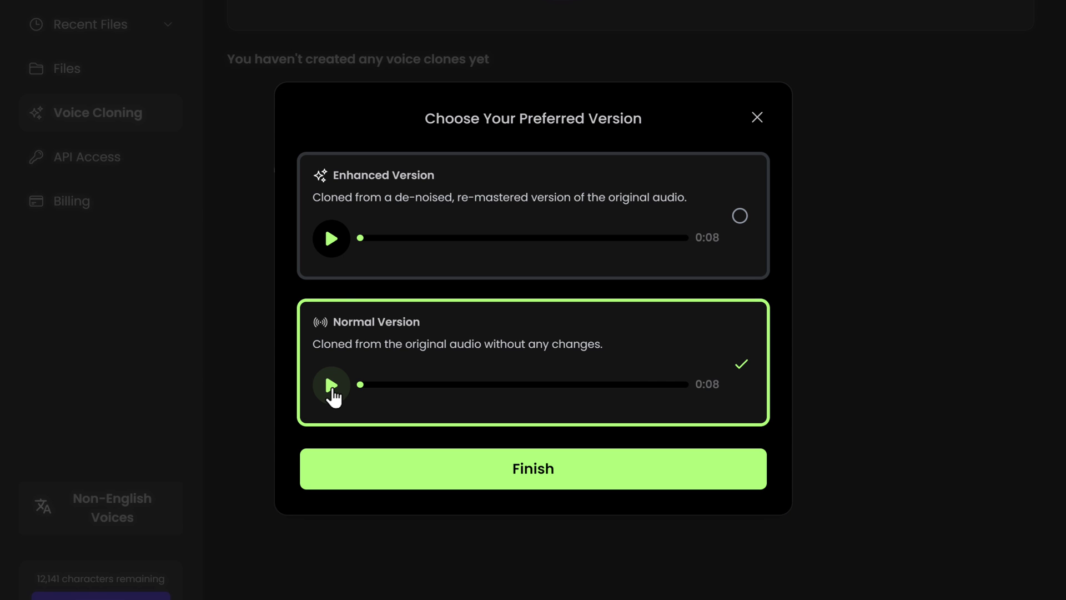
left_click(332, 240)
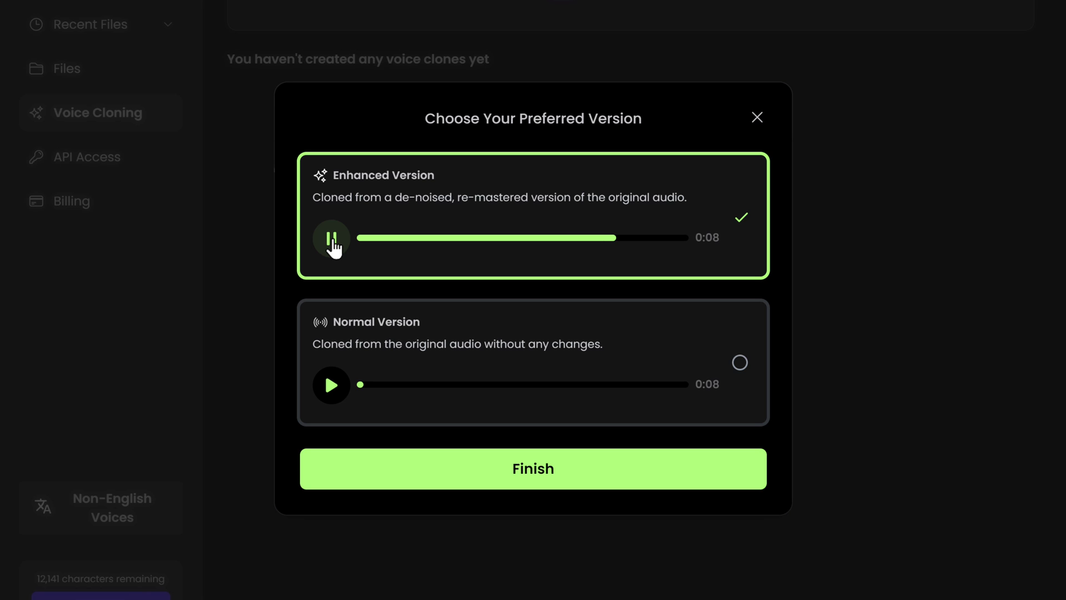
left_click(543, 483)
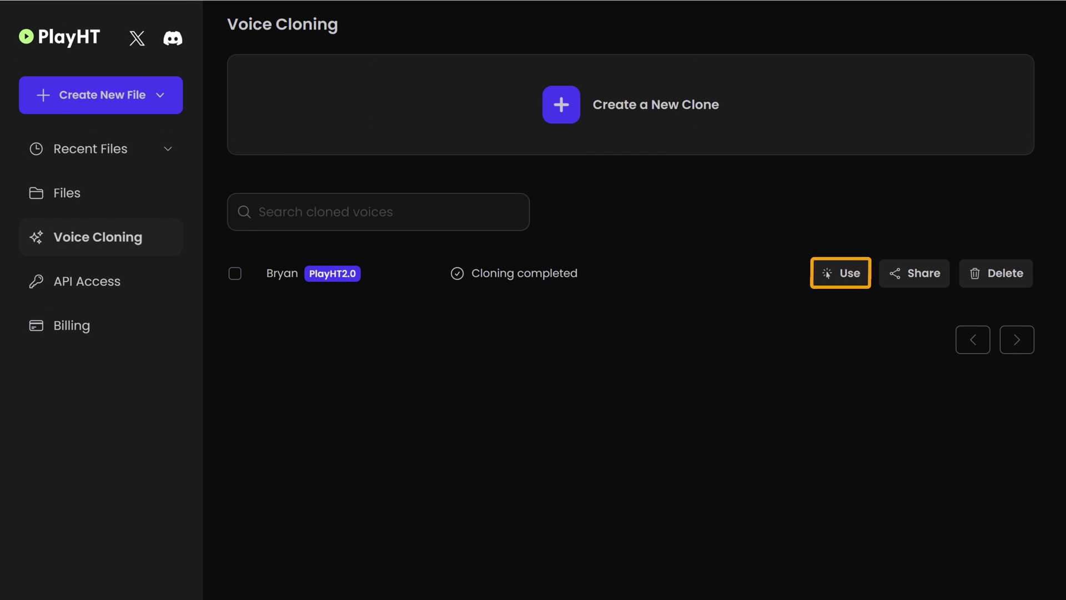
Step: Voice the intro script with the cloned voice, download the audio, and review the upgrade plans
left_click(837, 277)
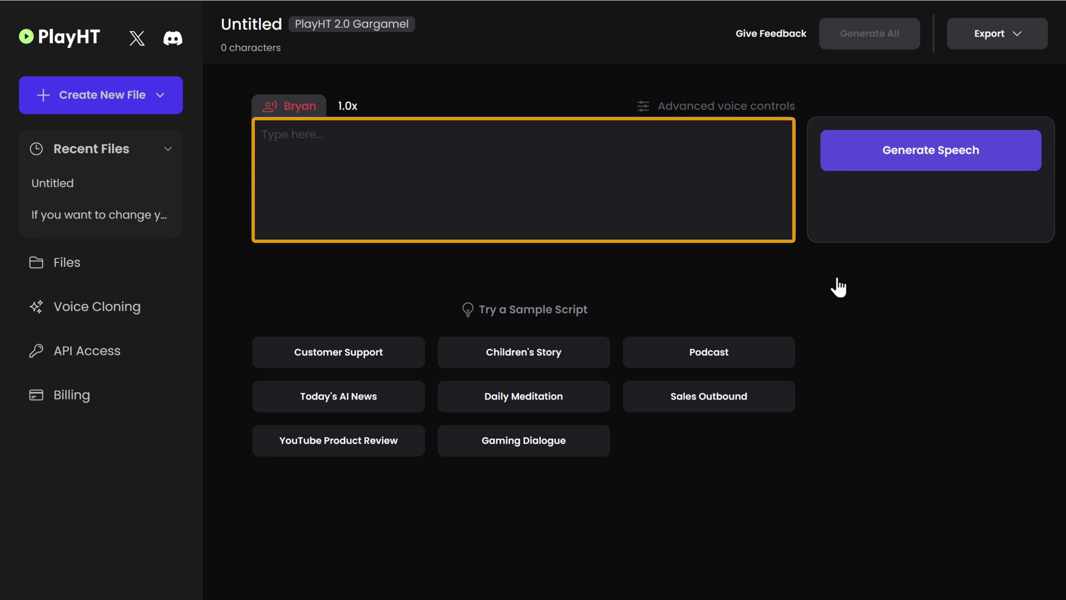
left_click(516, 208)
type("If you want to change your voice like this, I've got you covered. Hi, I'm Bryan from Website Learners. Lets get started.")
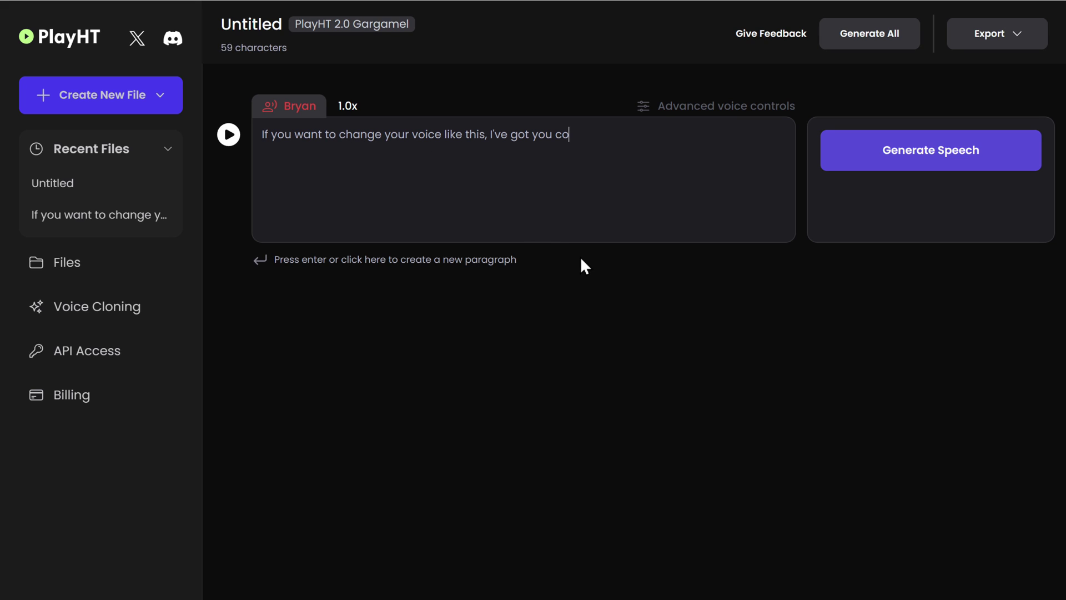
left_click(927, 161)
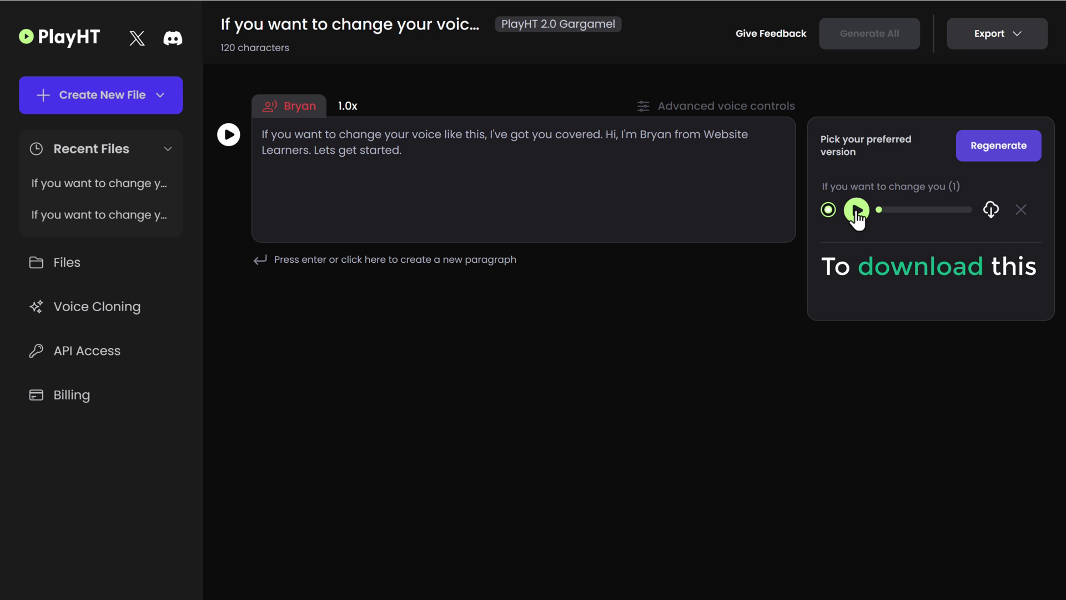
left_click(991, 210)
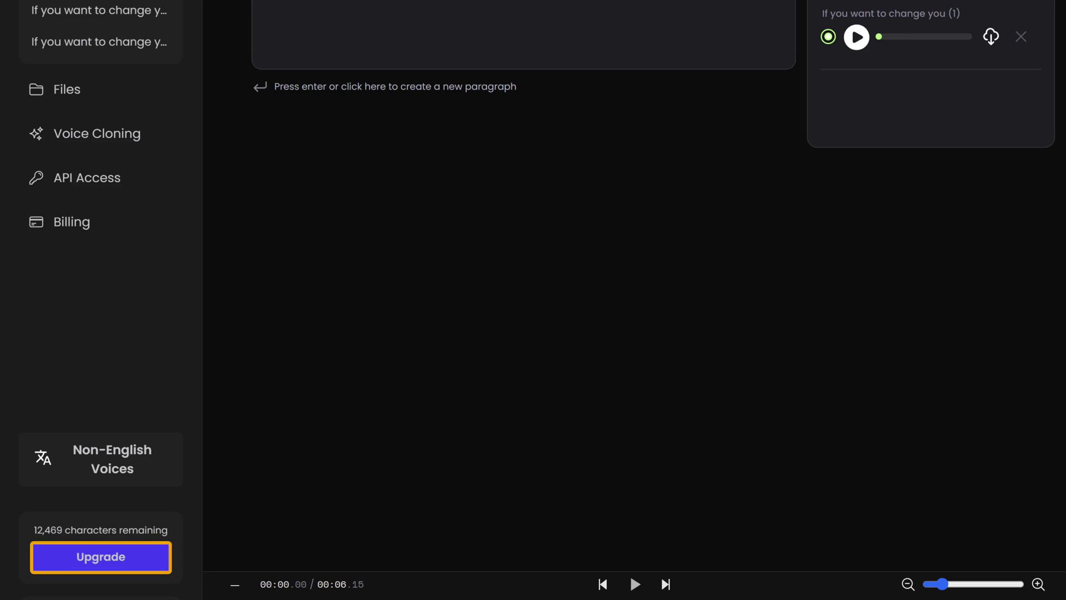
left_click(109, 558)
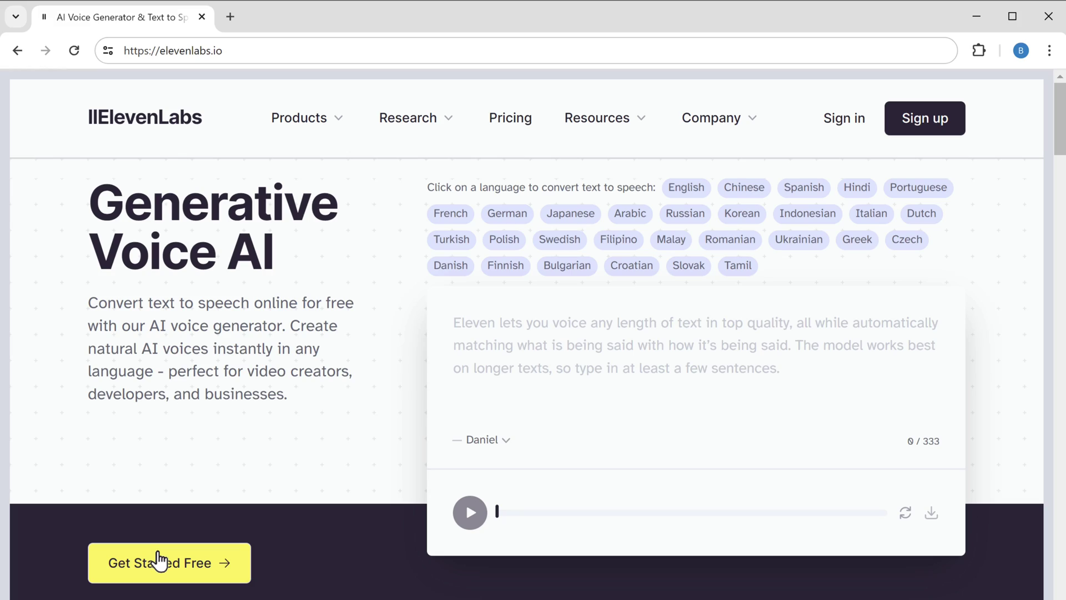
Step: Create a free ElevenLabs account with Google and place the cursor in the Speech Synthesis text box
left_click(203, 558)
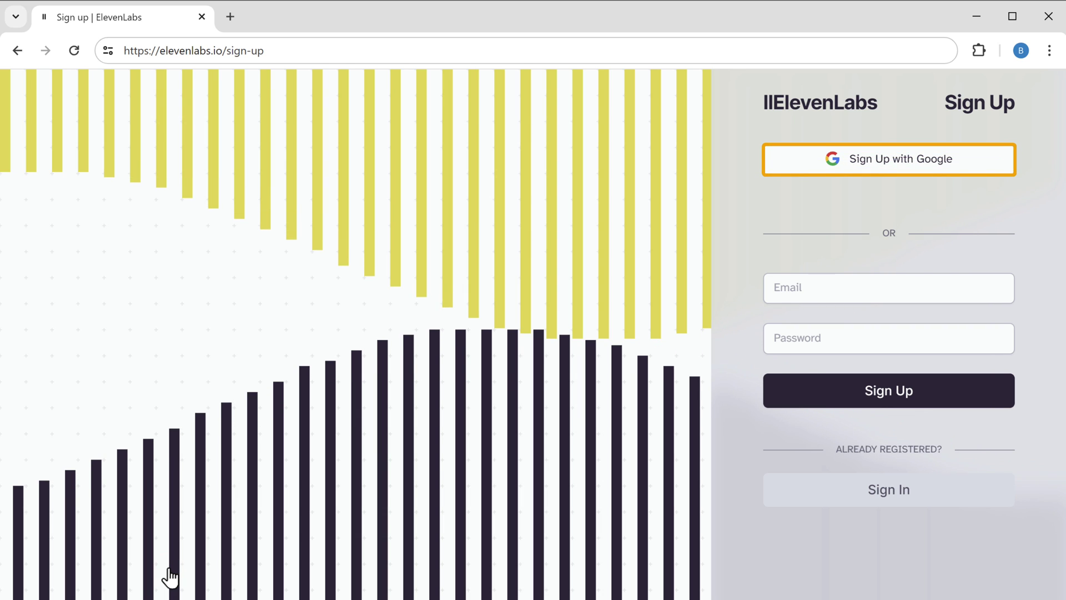
left_click(895, 168)
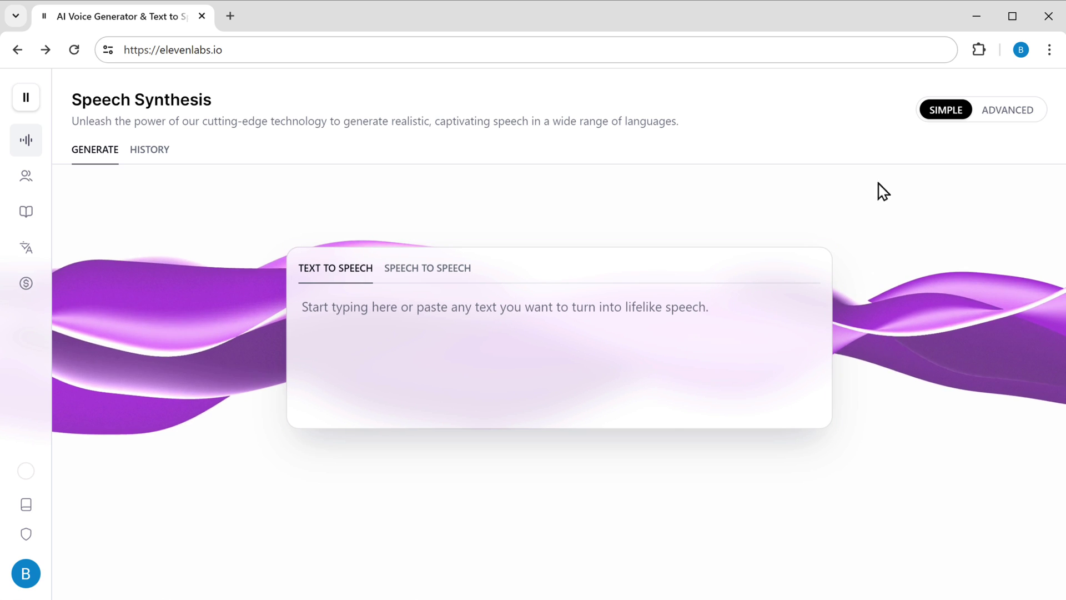
left_click(759, 324)
Step: Enter the 120-character intro script and switch the voice from Rachel to Joseph after previewing it
type("If you want to change your voice like this, I've got you covered. Hi, ")
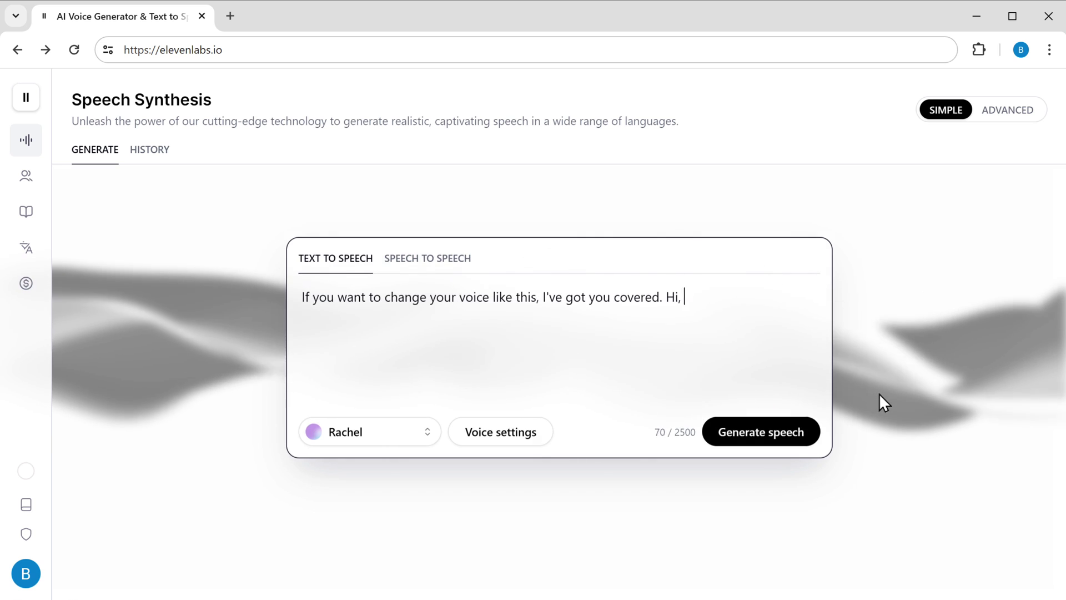
type("I'm Bryan from Website Learners. Lets get started.")
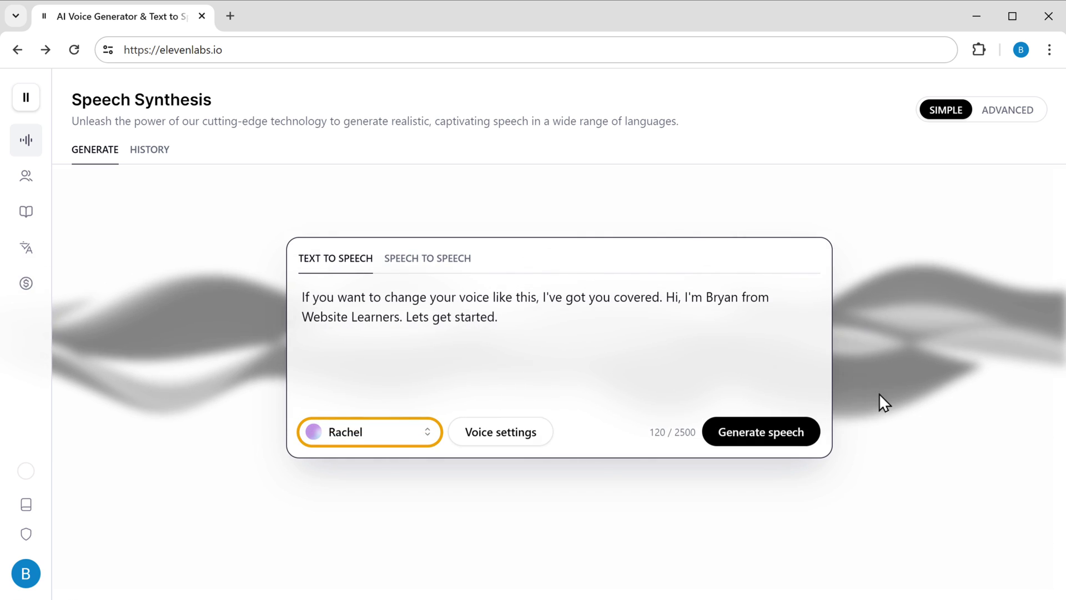
left_click(427, 434)
scroll(367, 266, "down", 10)
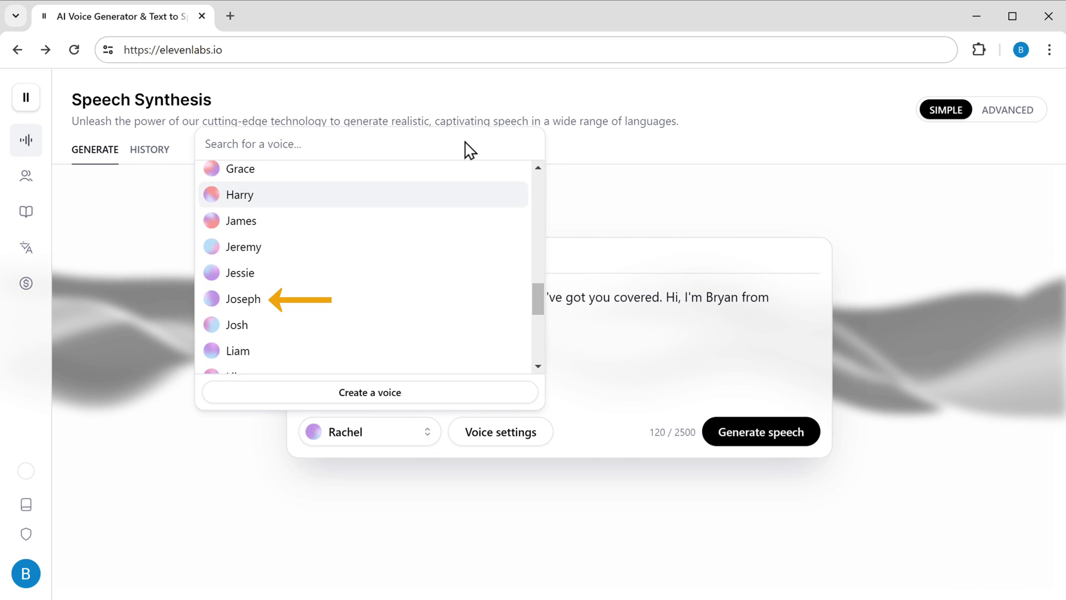
left_click(211, 299)
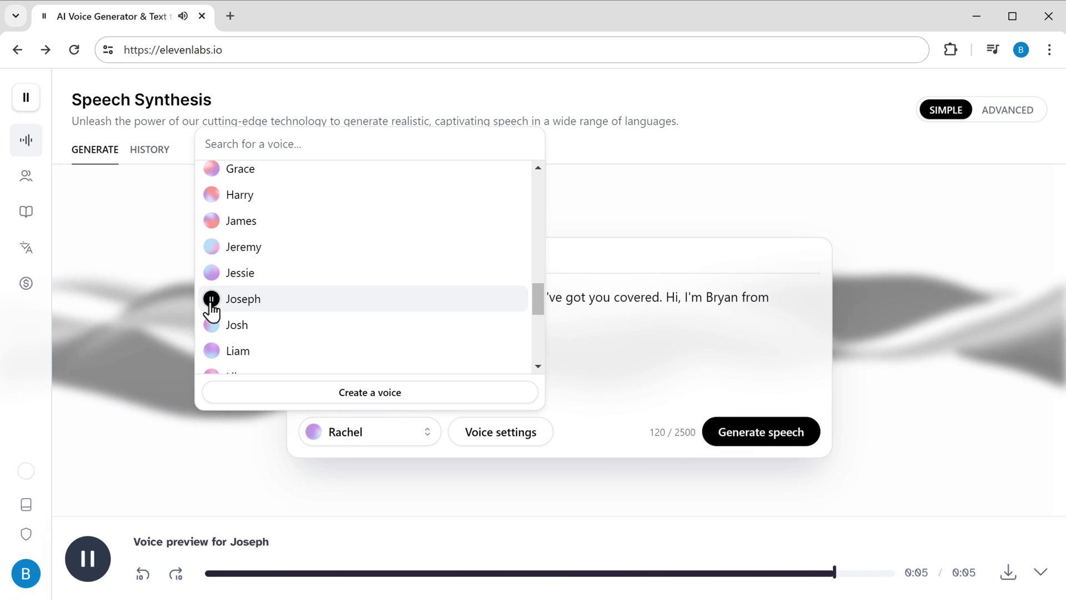
left_click(240, 303)
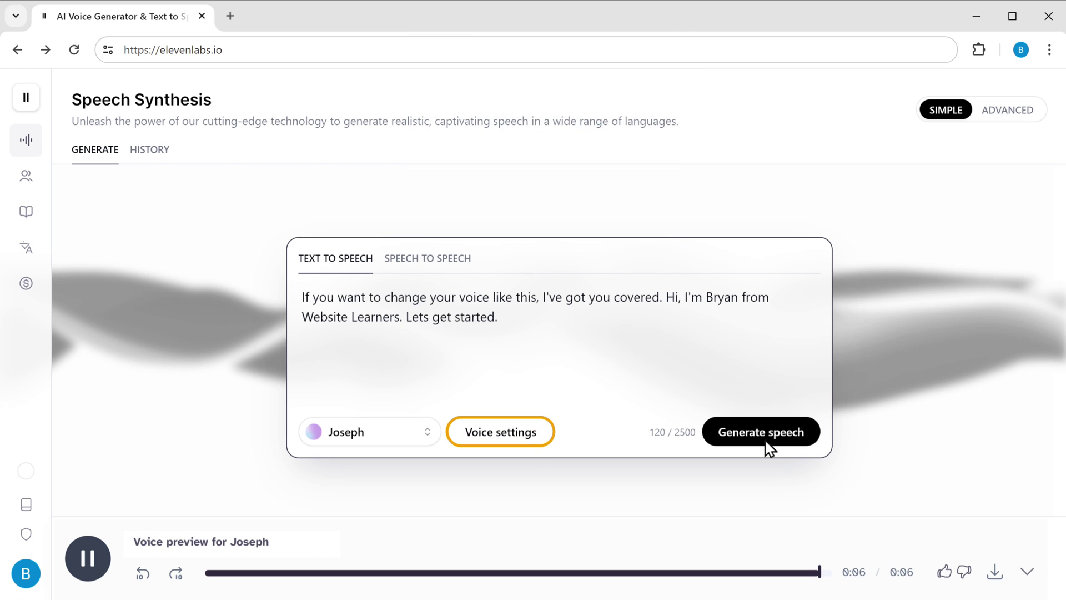
Step: Raise stability, set similarity to 80%, generate Joseph's speech, and download the 101 KB mp3
left_click(496, 441)
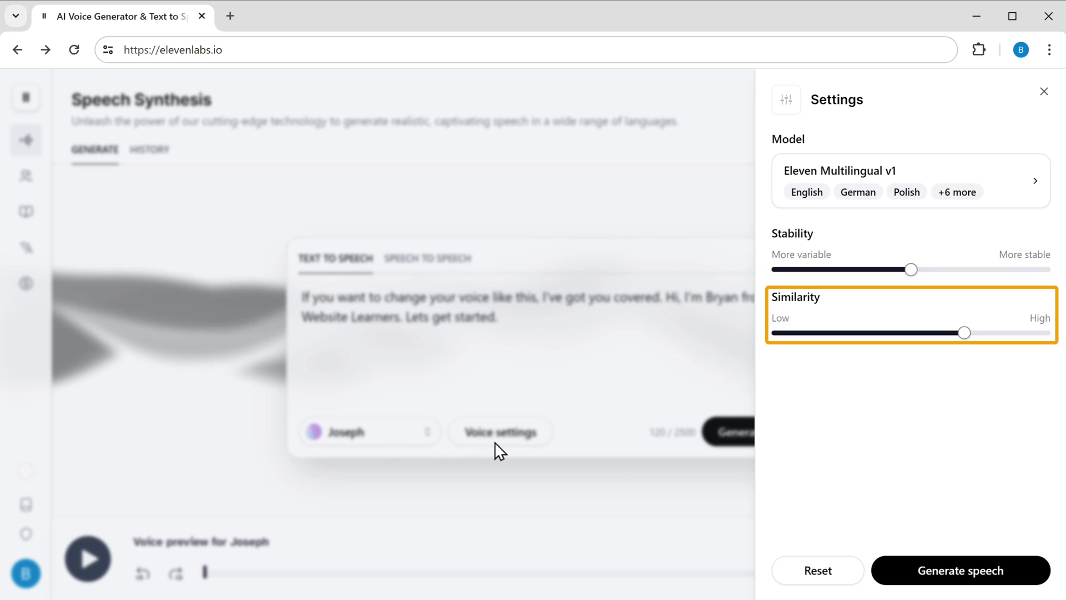
left_click_drag(910, 270, 978, 270)
left_click(964, 333)
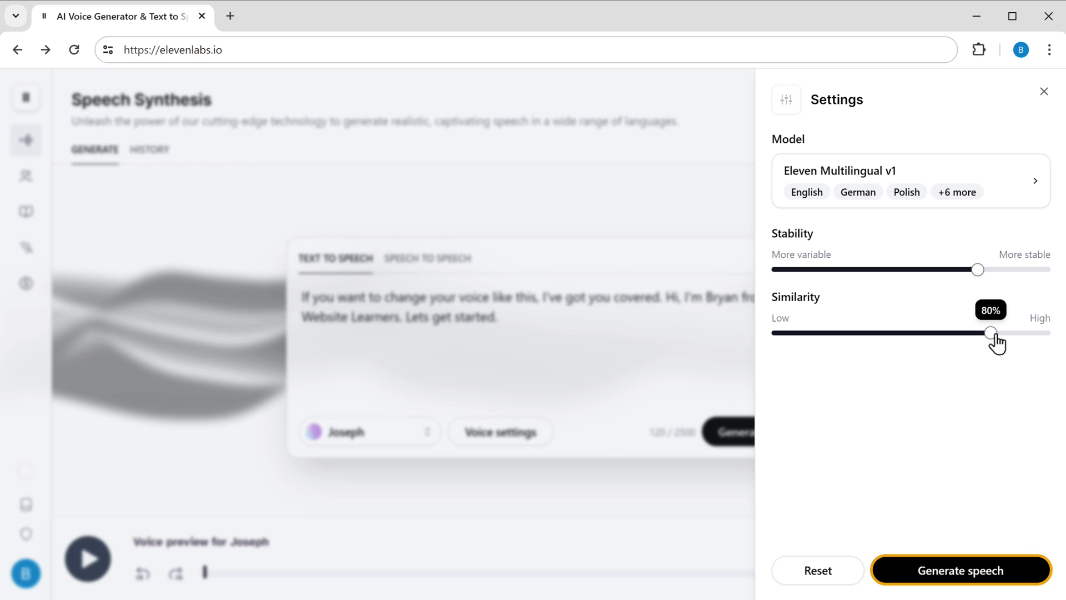
left_click(967, 578)
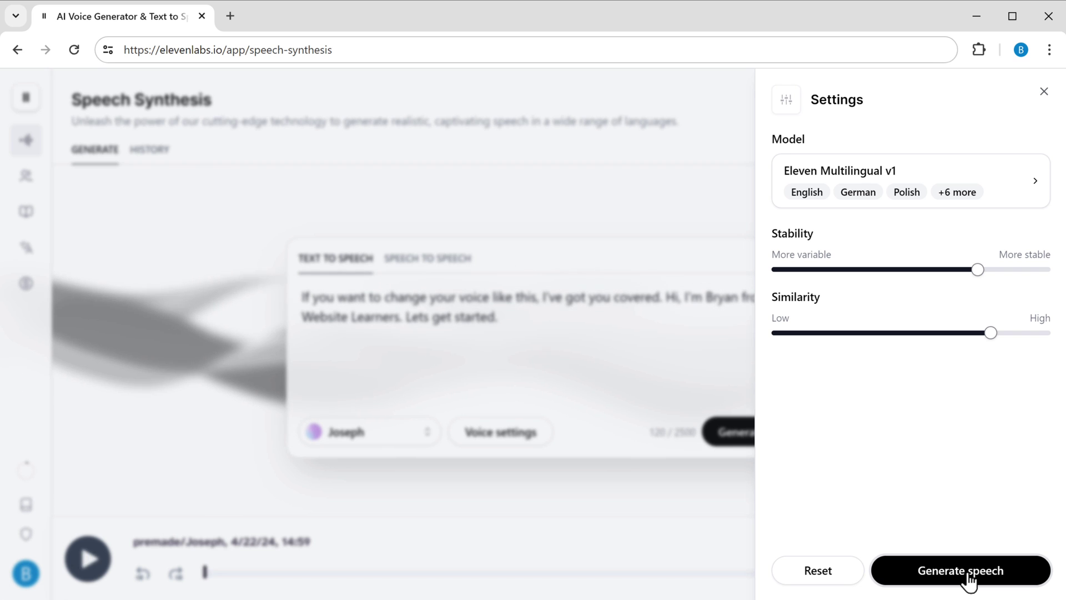
left_click(1043, 91)
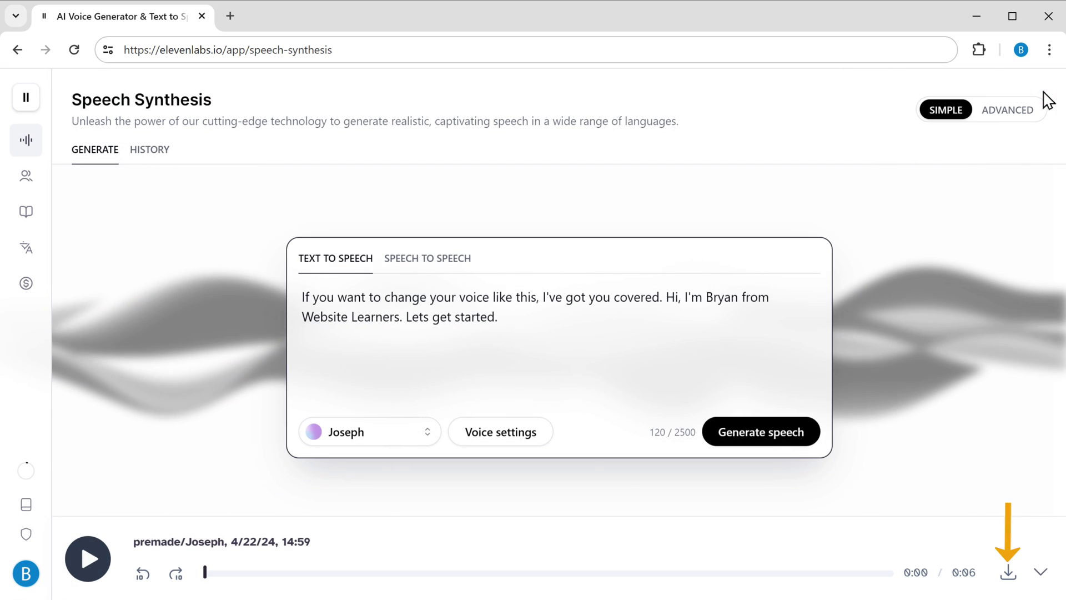
left_click(1007, 573)
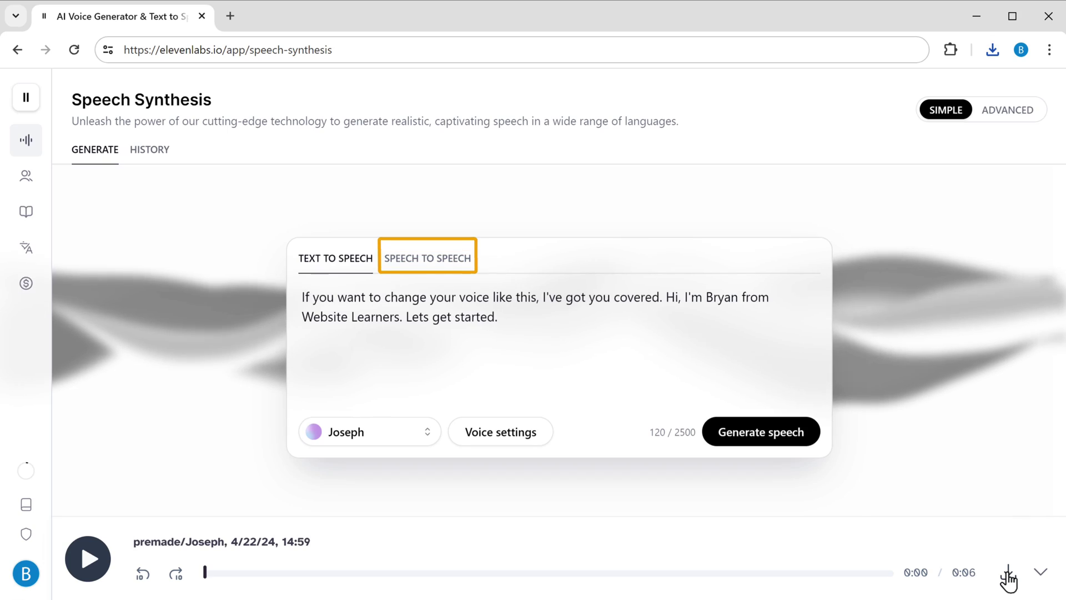
Step: Upload Original Audio.wav to Speech to Speech, play it, and convert it into Joseph's voice
left_click(436, 260)
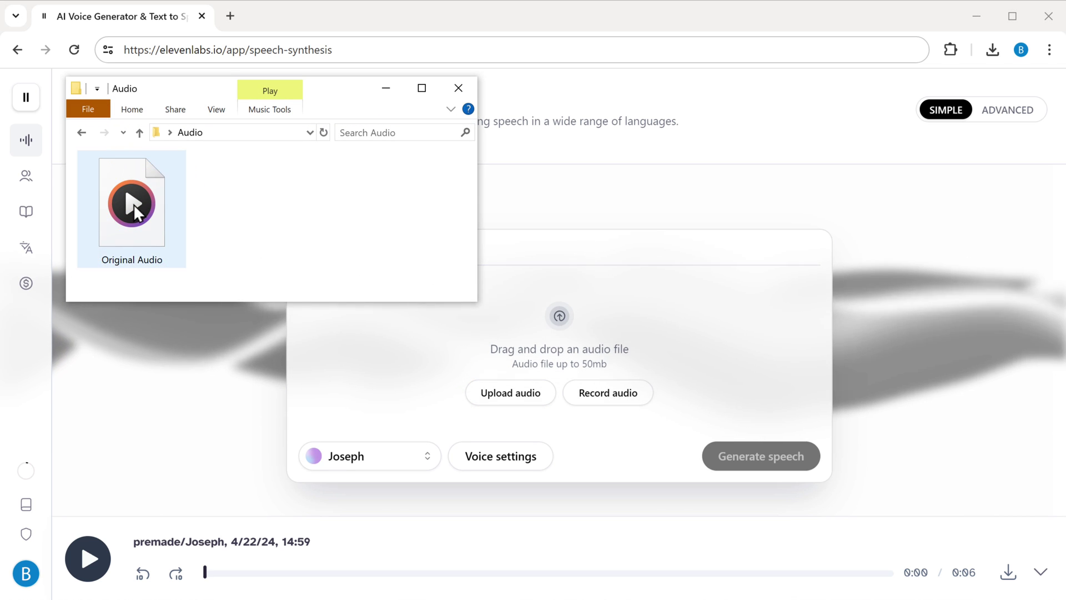
left_click_drag(133, 207, 549, 320)
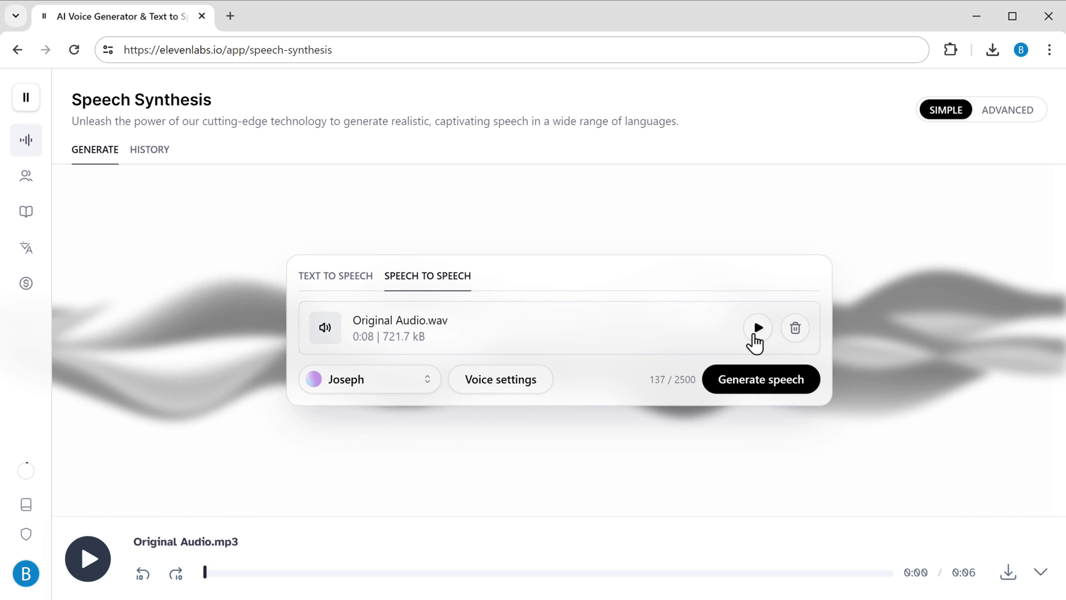
left_click(757, 328)
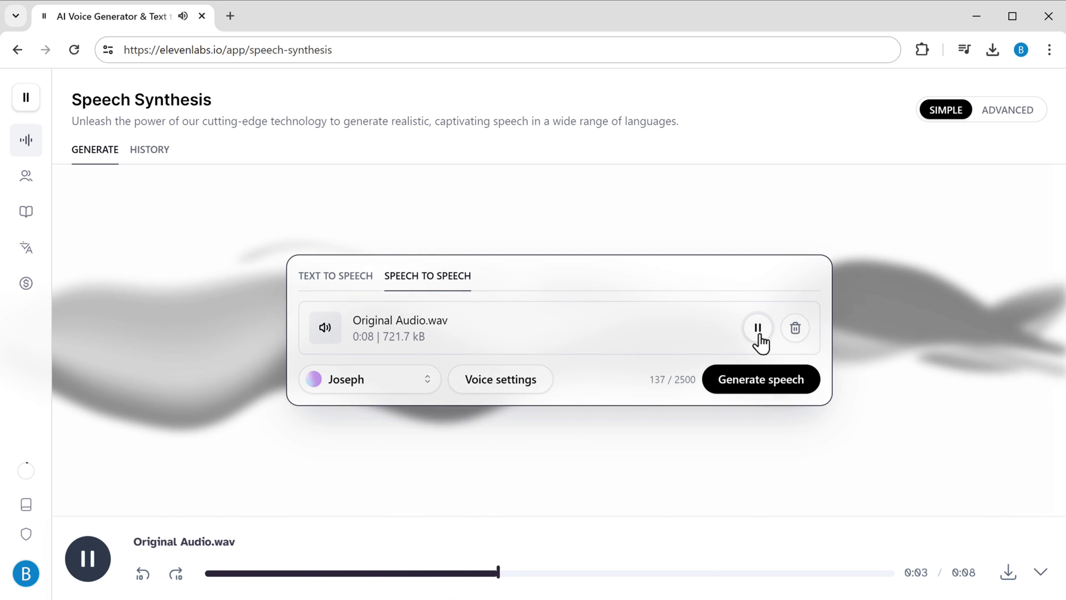
left_click(758, 333)
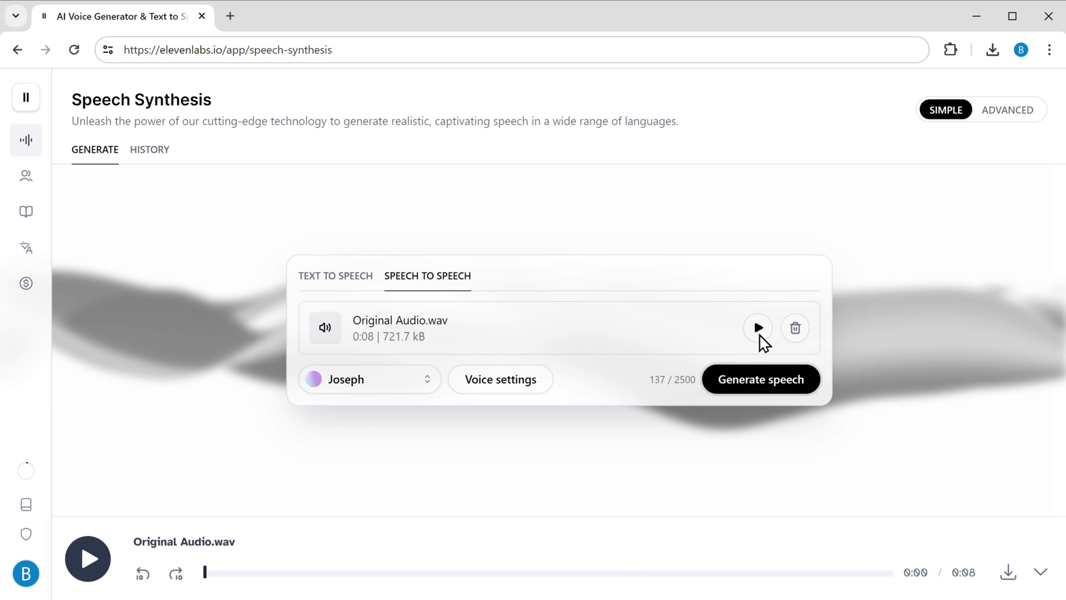
left_click(764, 394)
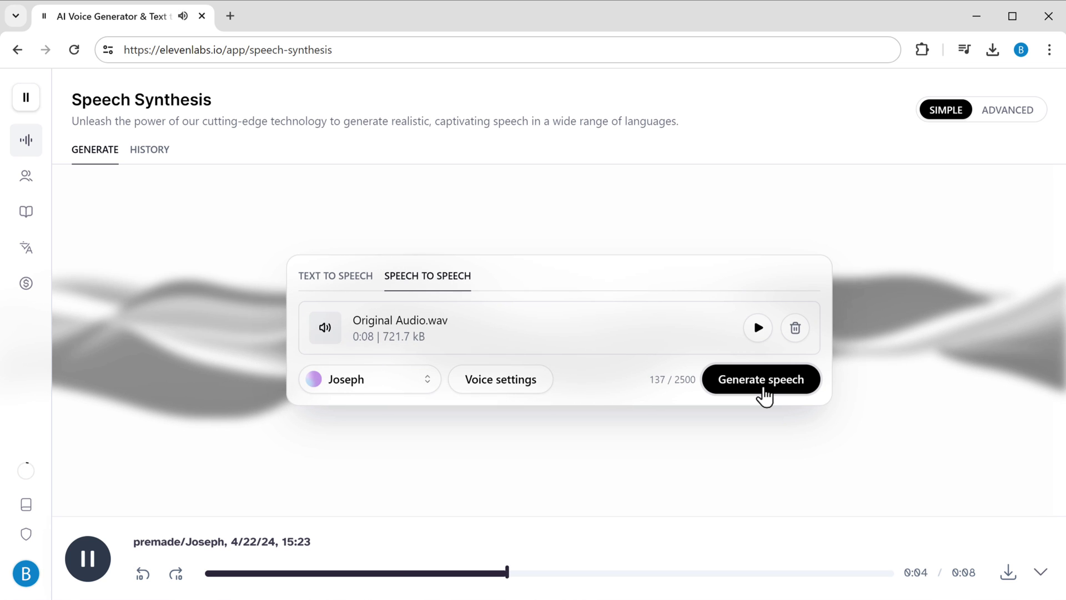
left_click(764, 391)
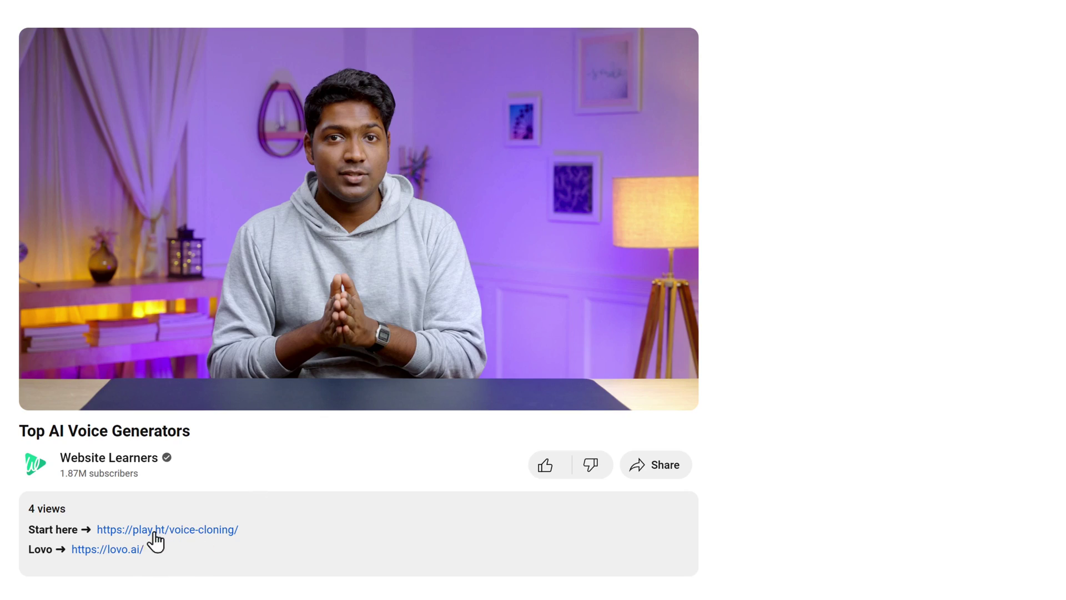
Step: Go to the LOVO site and sign up for a free Genny account with Google
left_click(108, 549)
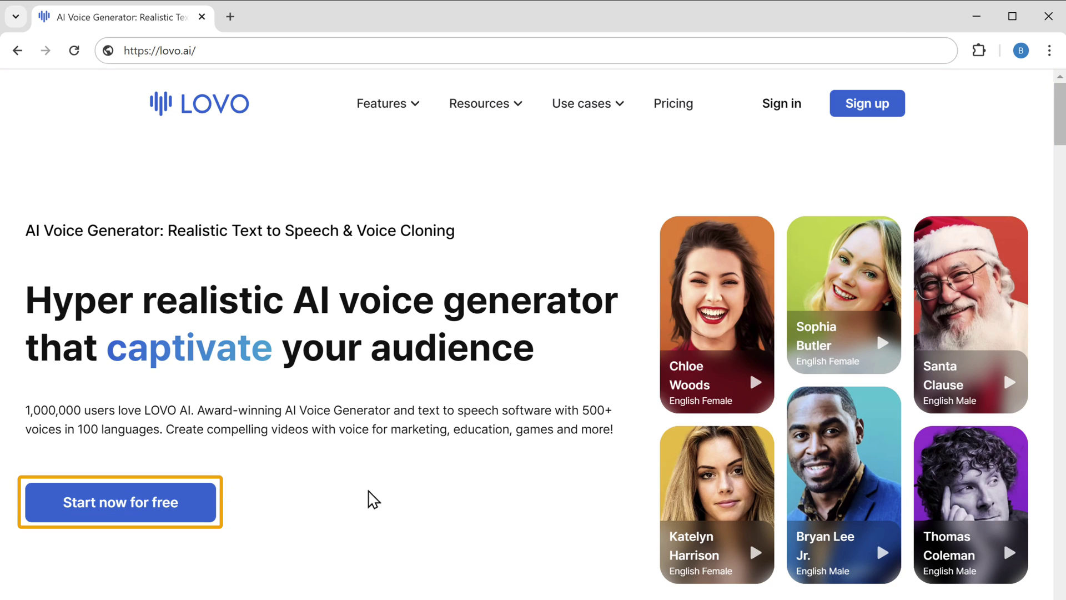
left_click(148, 514)
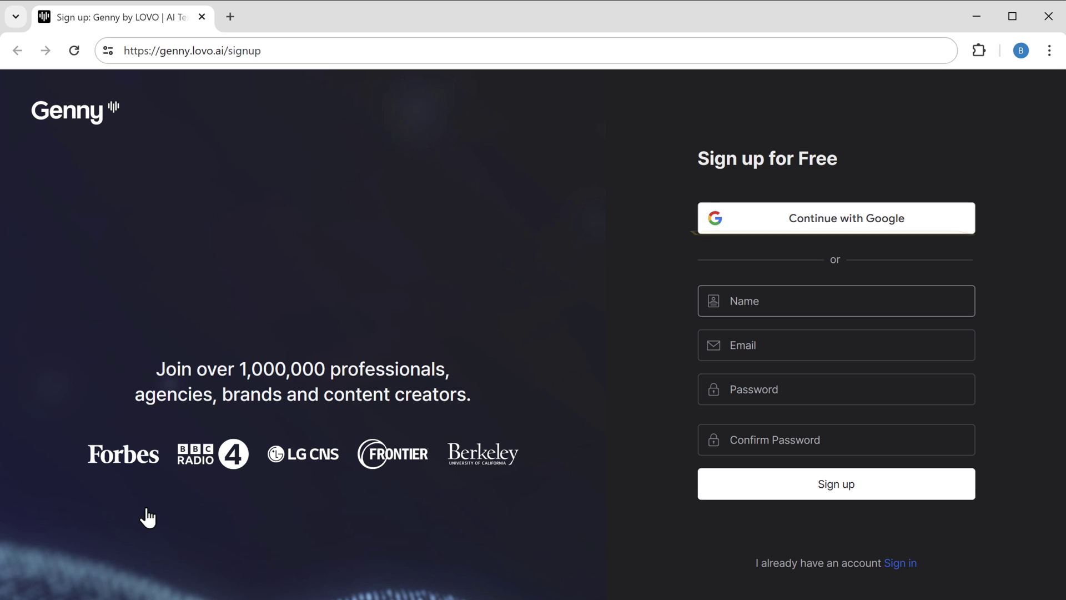
left_click(833, 228)
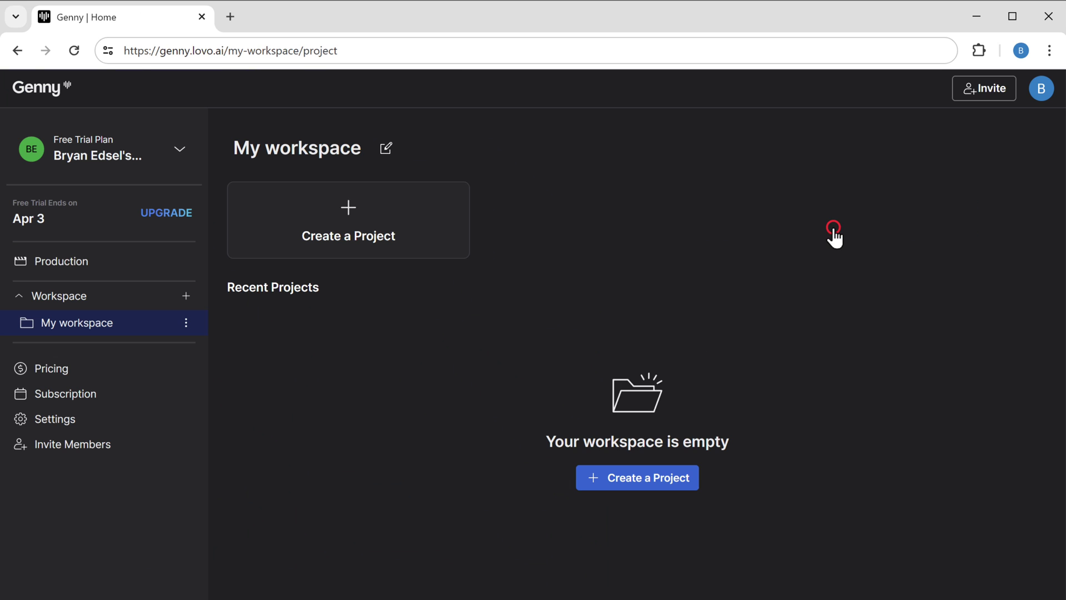
Step: Start a new Short Voiceover project
left_click(649, 484)
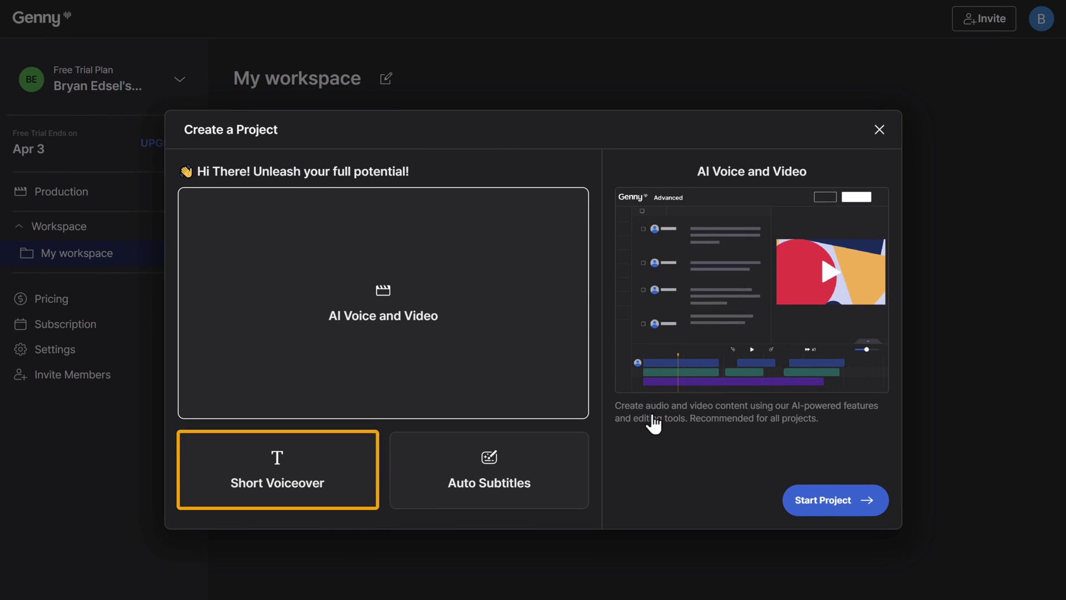
left_click(274, 490)
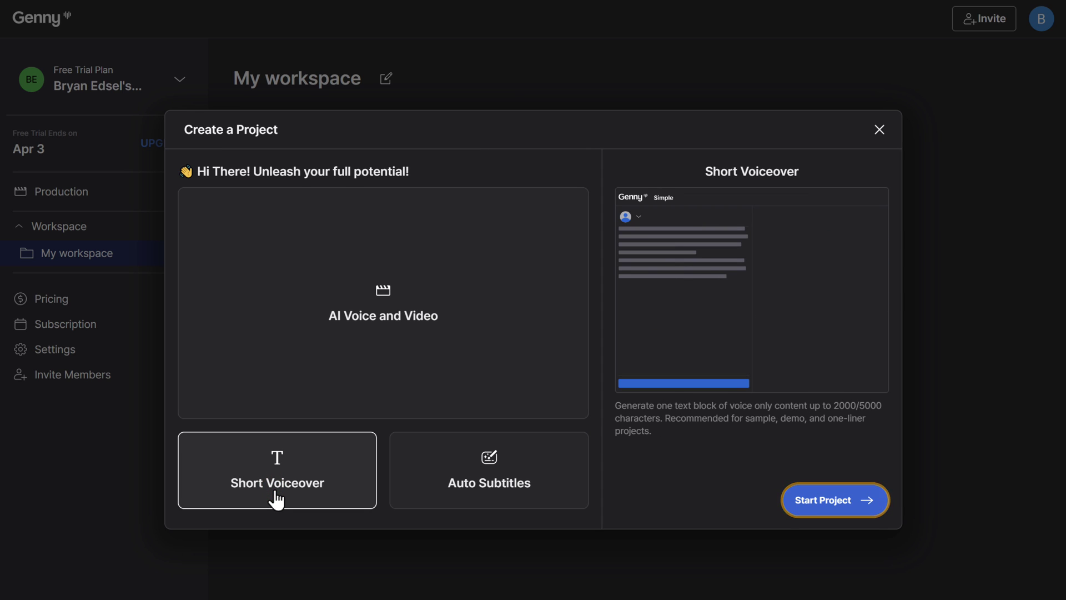
left_click(830, 505)
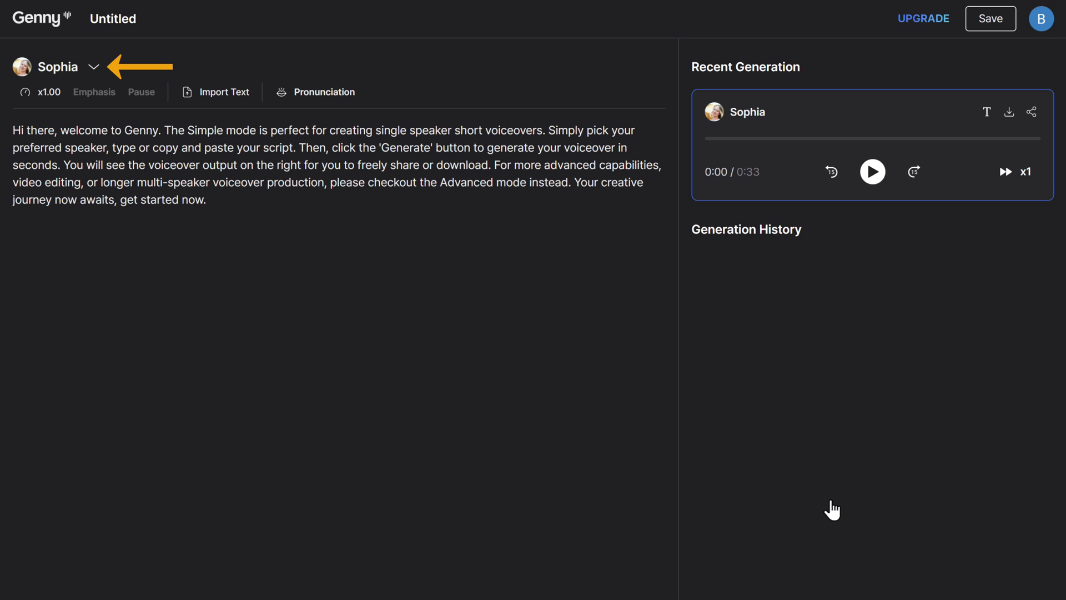
Step: Change the speaker to the male voice Jack
left_click(58, 68)
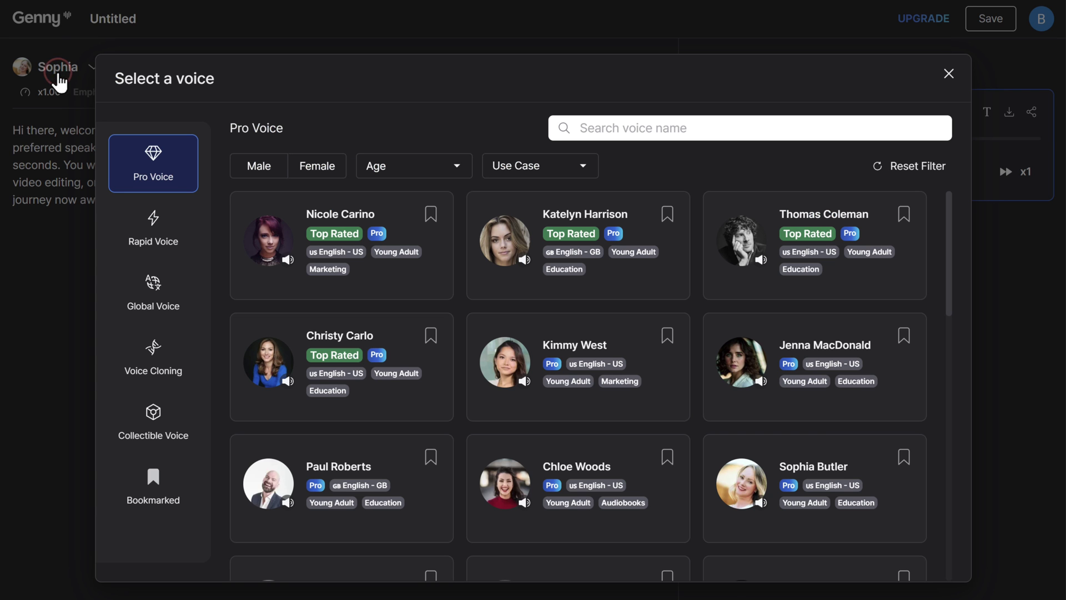
left_click(259, 167)
scroll(544, 411, "down", 5)
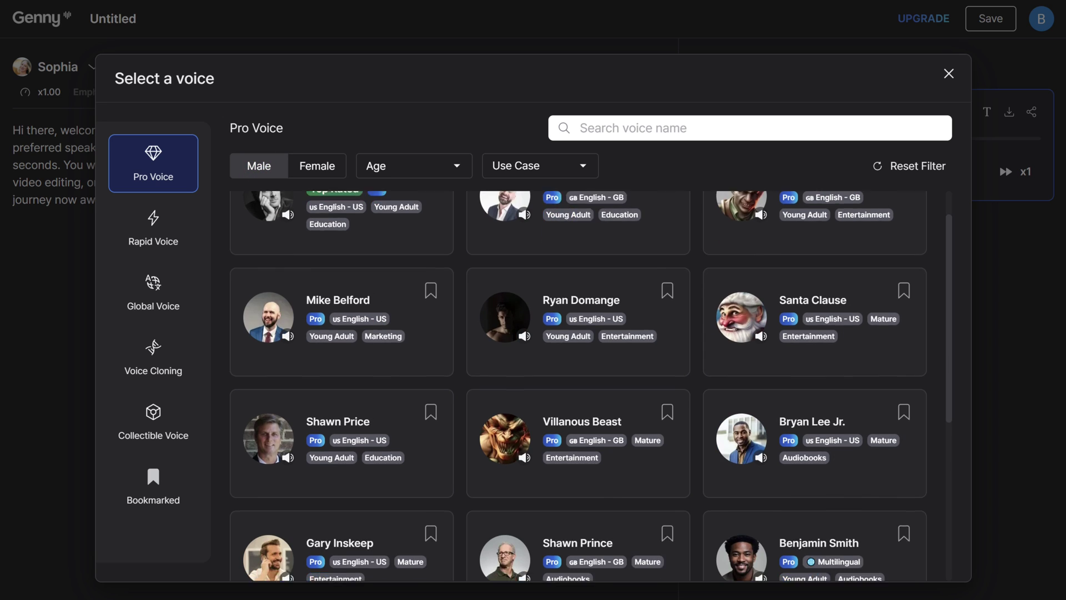
left_click(578, 430)
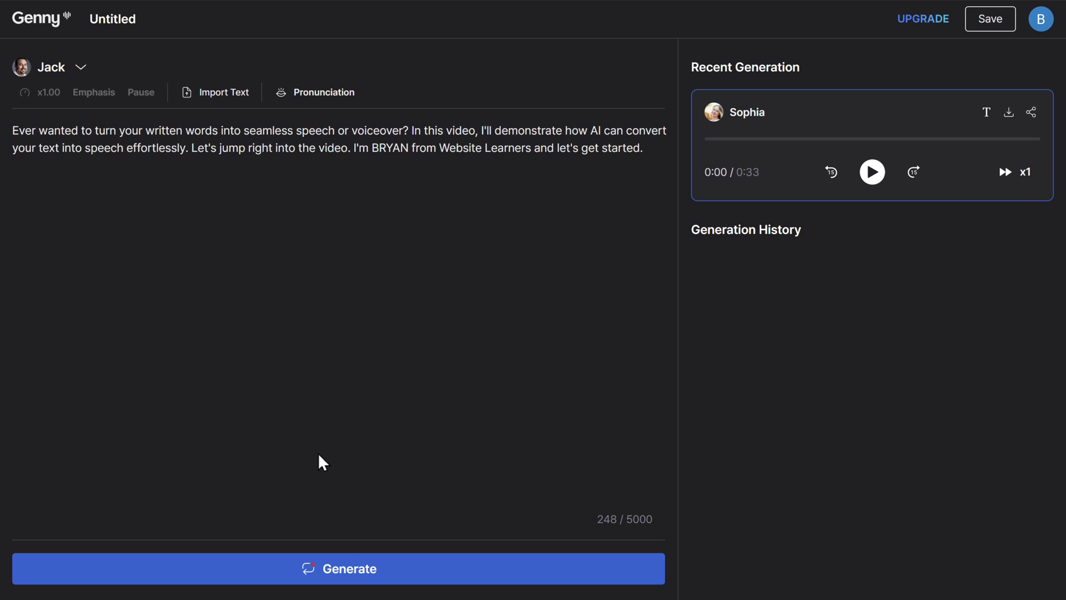
Step: Generate the 0:13 Jack voiceover, then try downloading it and follow the upgrade prompt
left_click(352, 573)
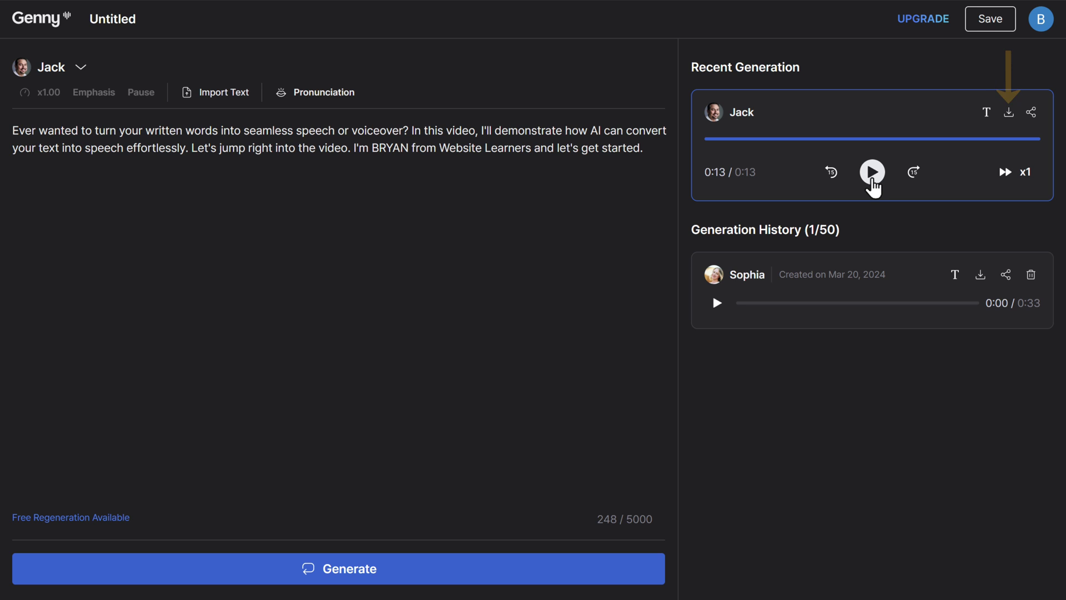
left_click(1008, 117)
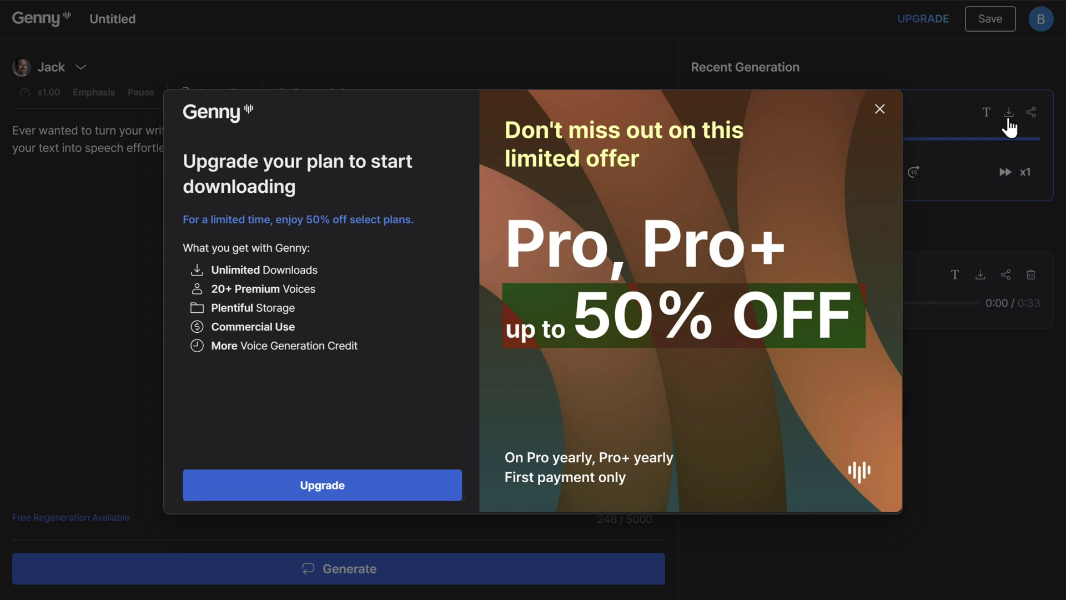
left_click(322, 488)
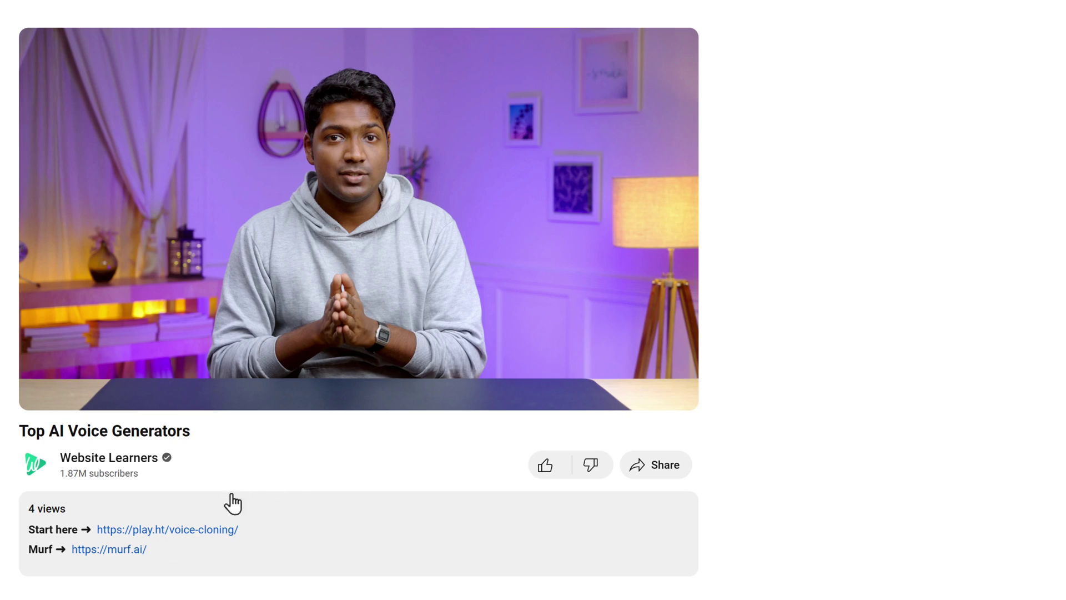
Step: Sign up for Murf AI with a Google account
left_click(108, 549)
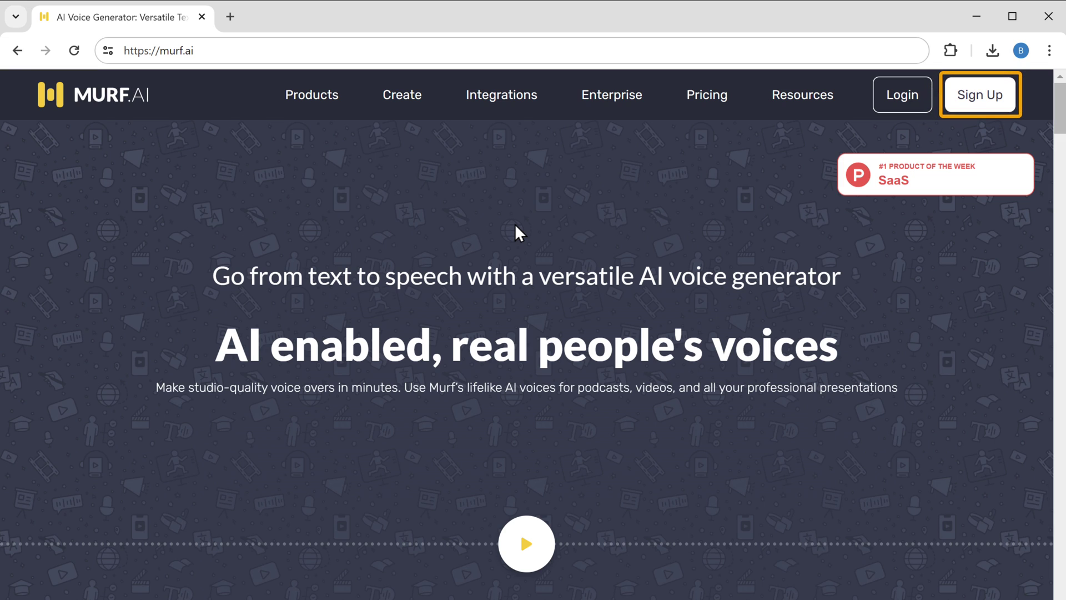
left_click(969, 103)
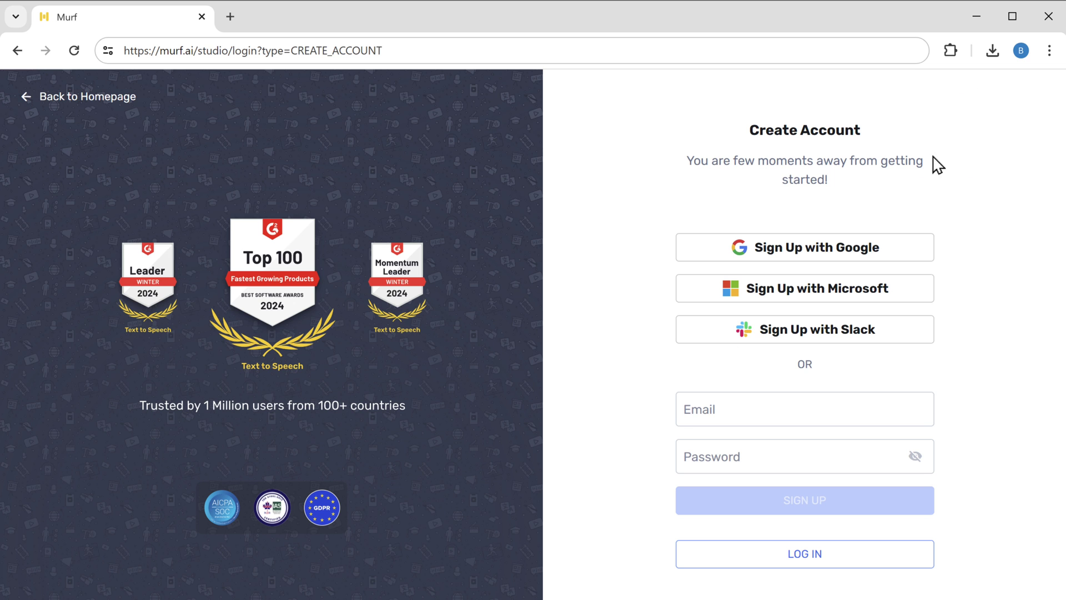
left_click(830, 261)
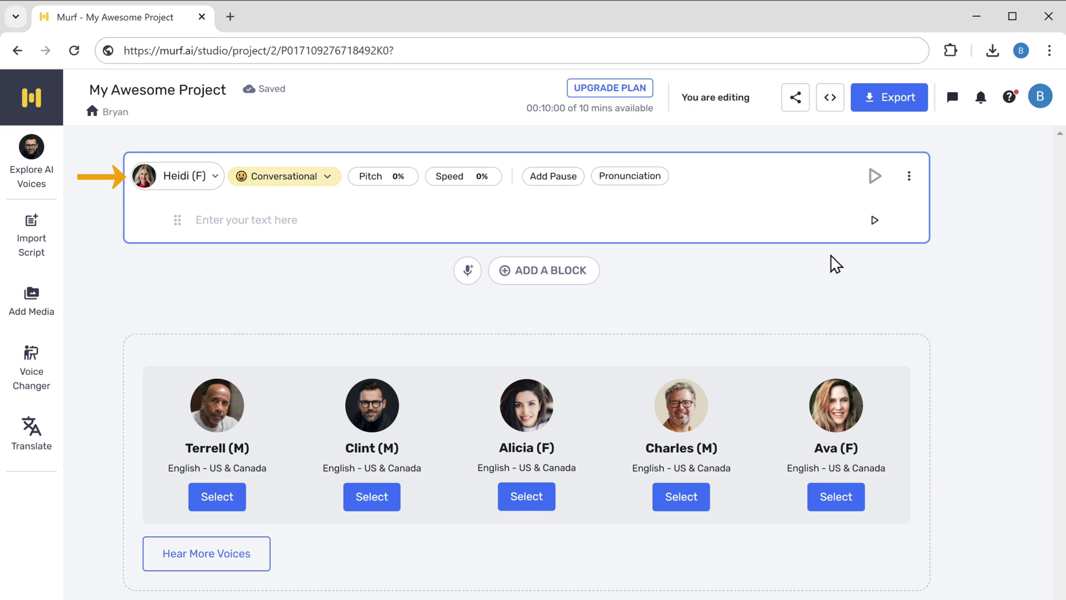
Step: Filter voices to English - US & Canada, Female, Promo, and assign Natalie (F) to the first block
left_click(143, 181)
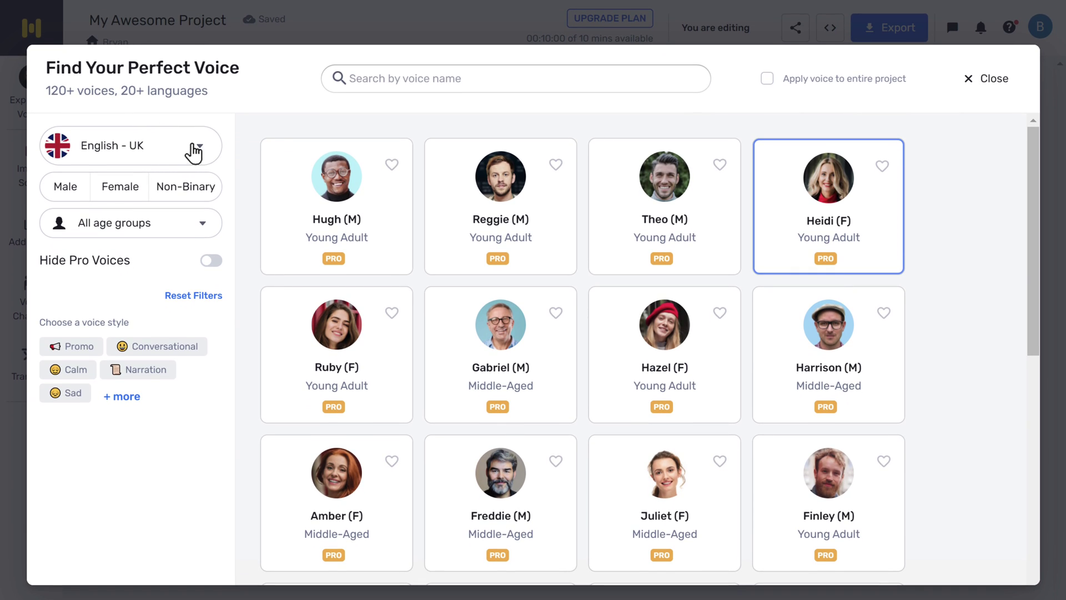
left_click(201, 149)
left_click(134, 213)
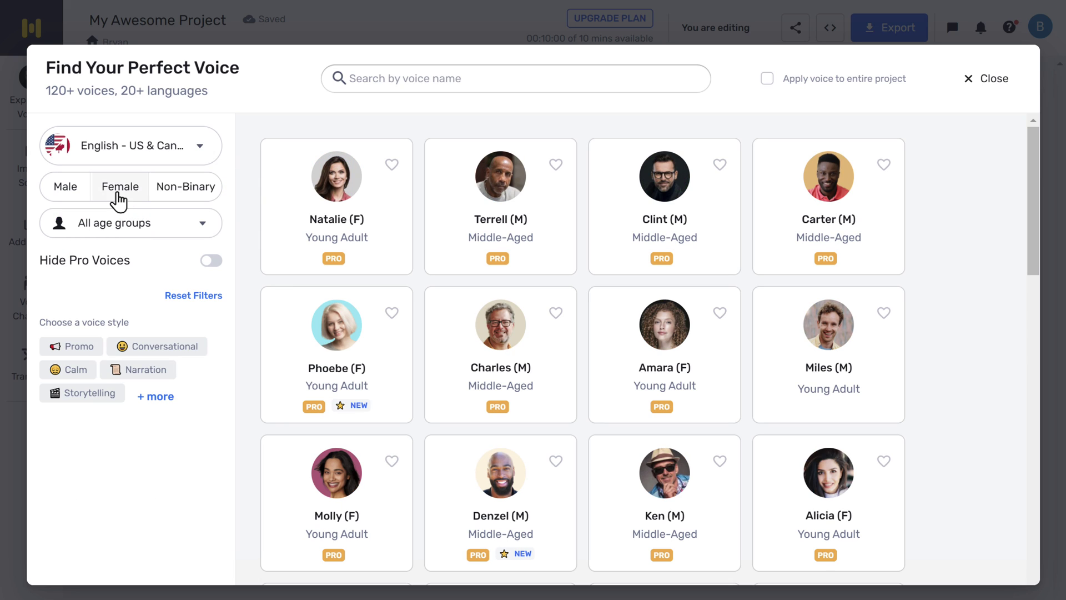
left_click(119, 189)
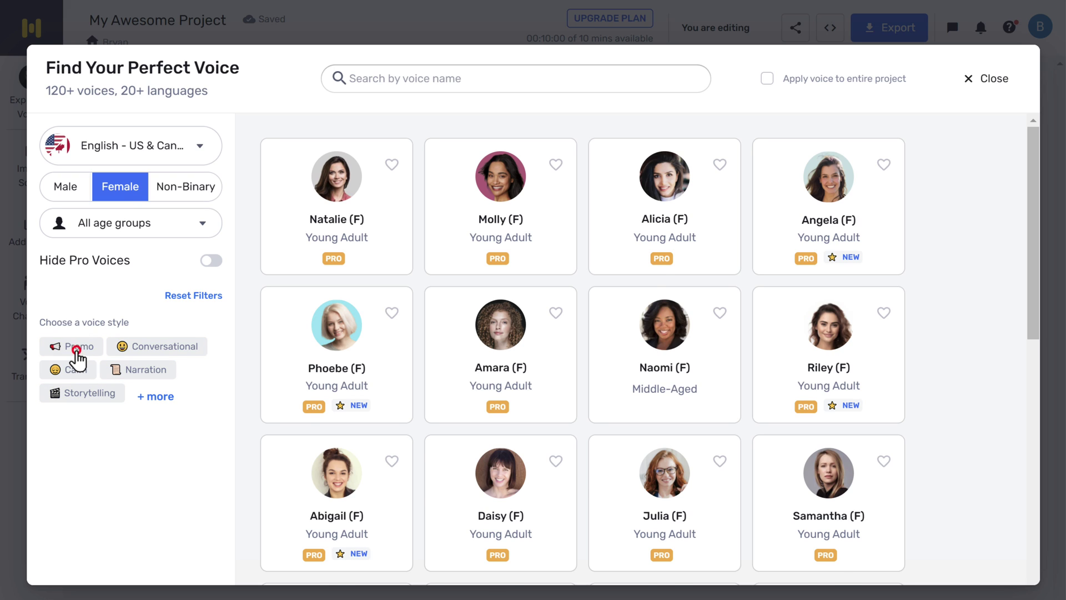
left_click(78, 350)
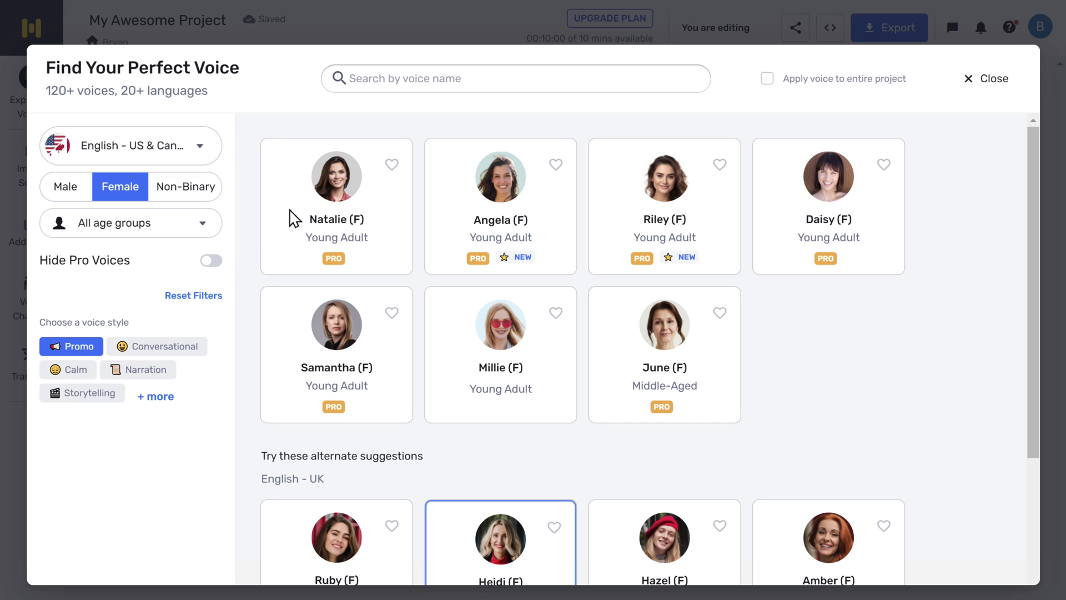
left_click(337, 178)
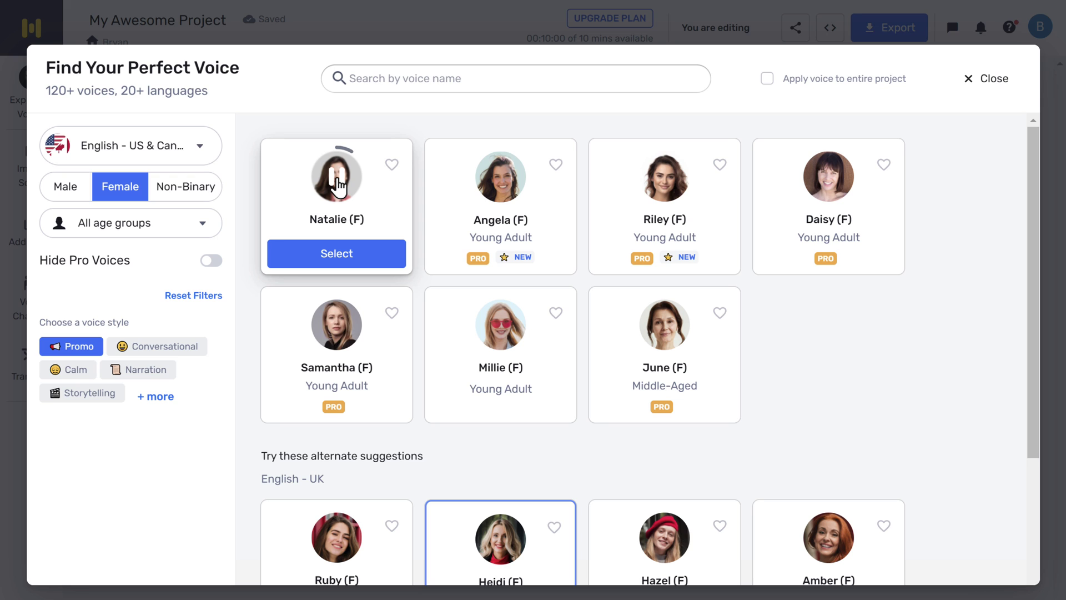
left_click(340, 258)
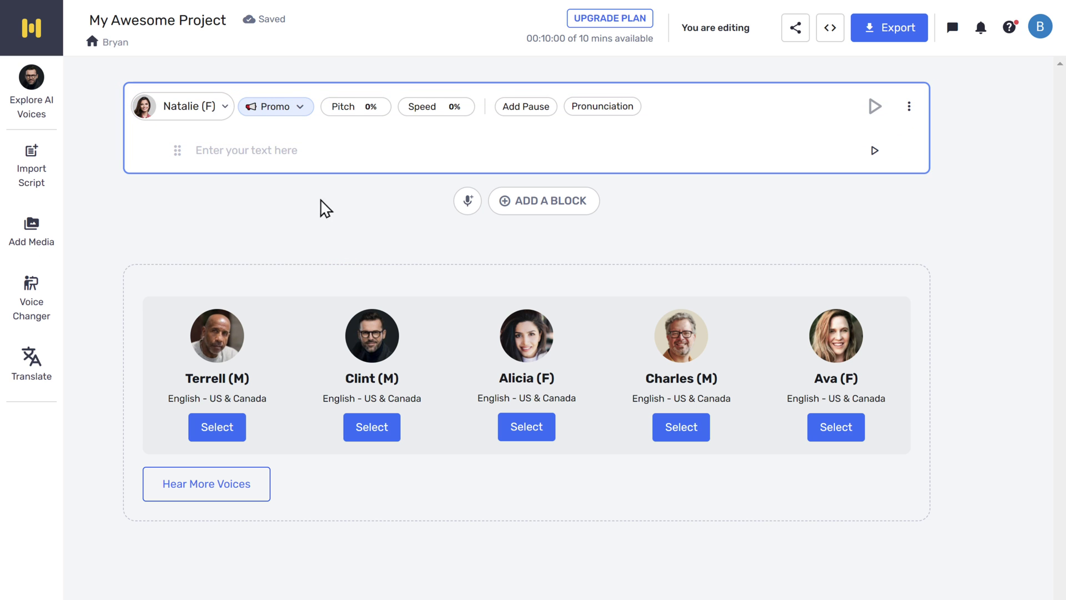
Step: Type the 'Ever wanted to turn your written words into seamless speech…' script, then generate and play it
left_click(303, 148)
type("Ever wanted to turn your written words into seamless speech or voiceover? In this video, I'll demonstrate how AI can convert your text into speech effortlessly. Let's jump right into the video. I'm BRYAN from Website Learners and let's get started.")
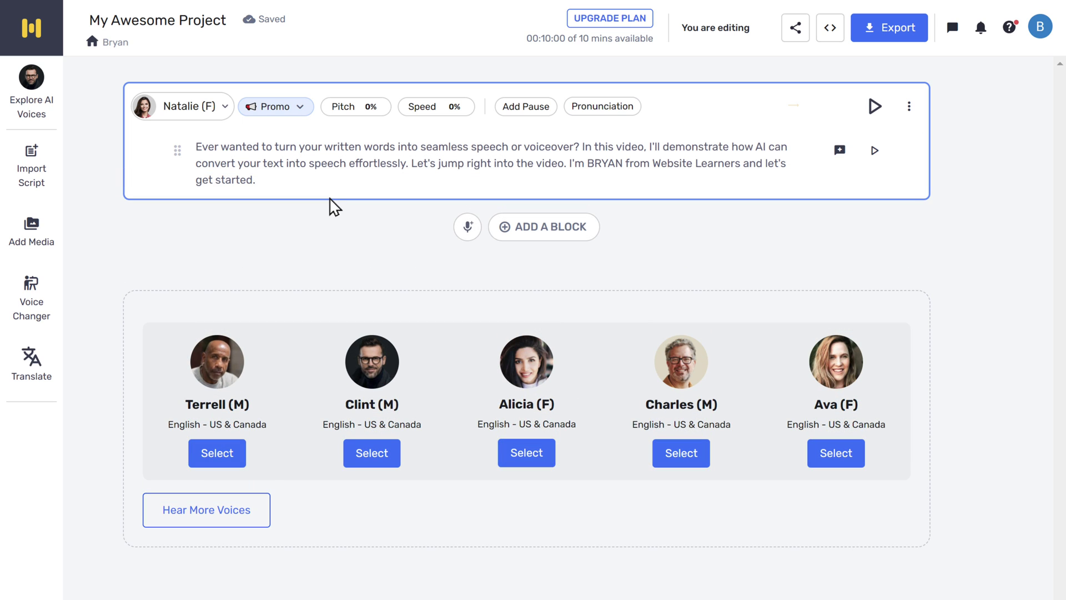
left_click(874, 114)
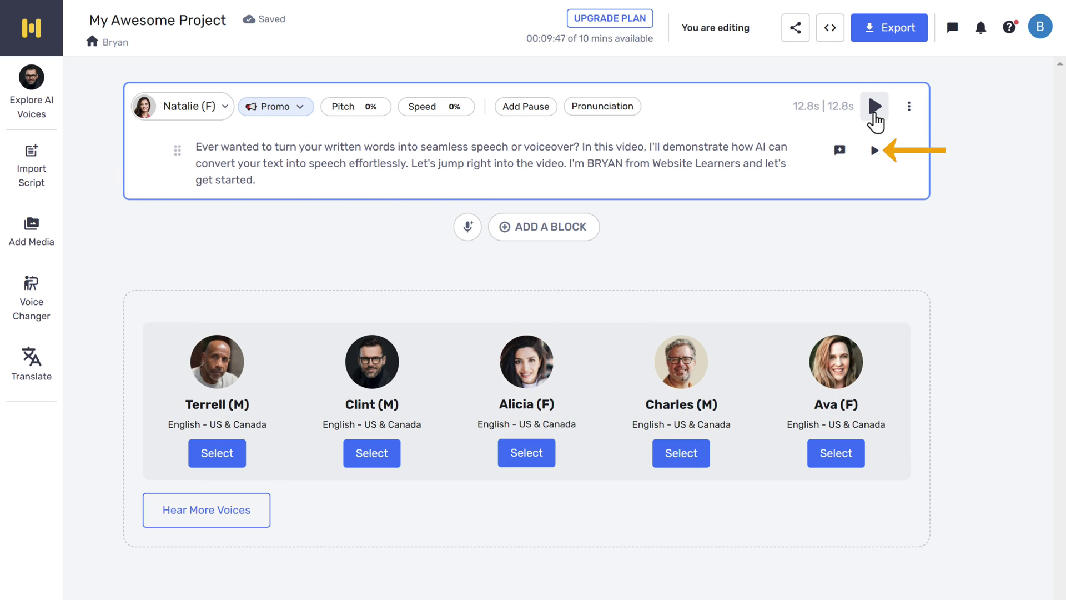
left_click(874, 152)
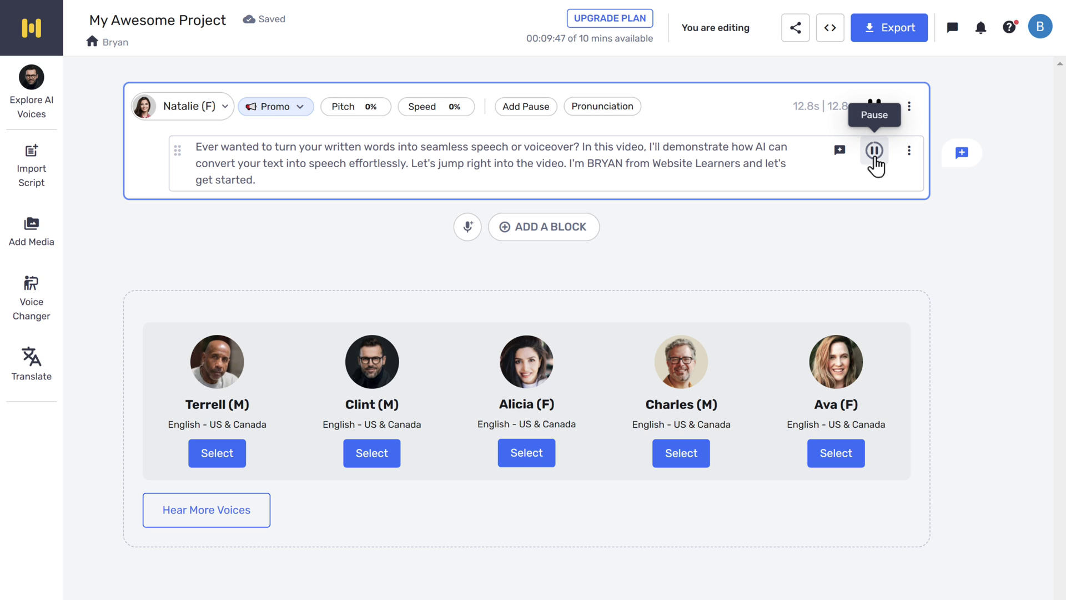
left_click(875, 158)
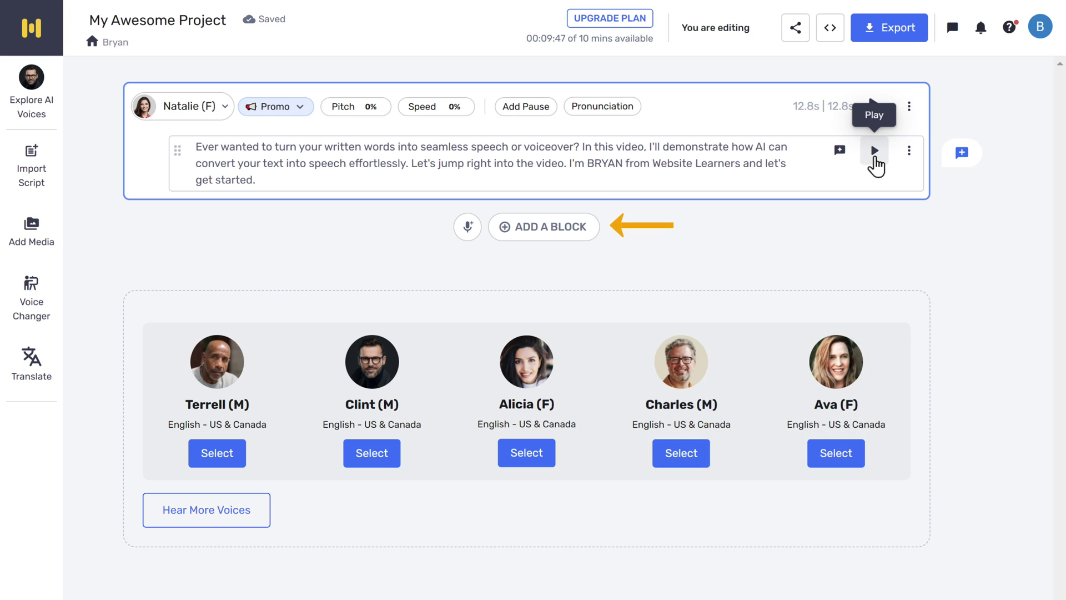
Step: Add a second block and set its voice to Miles (M)
left_click(552, 234)
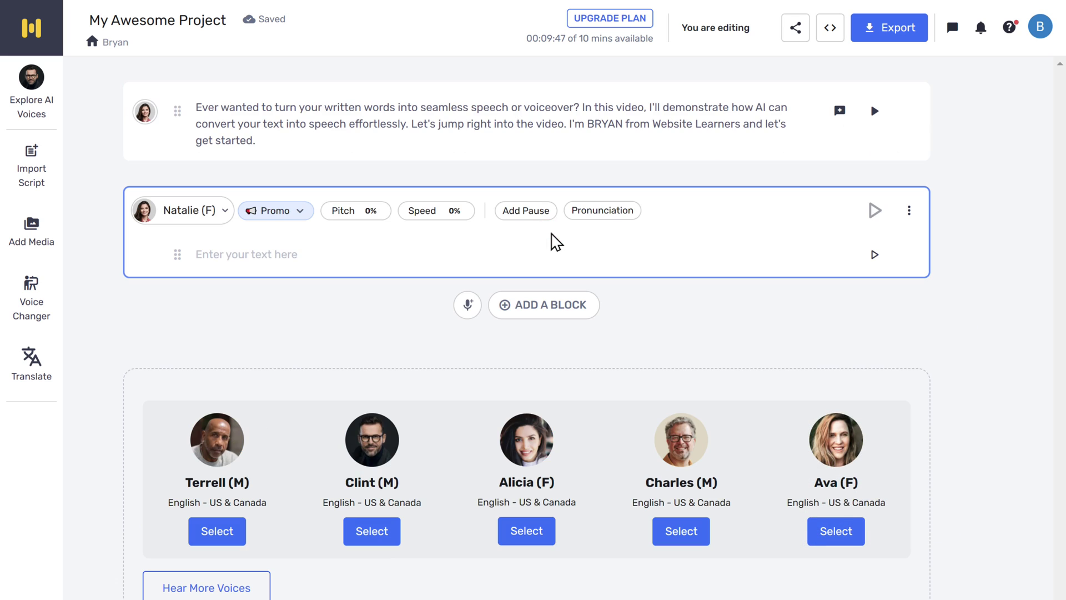
left_click(149, 211)
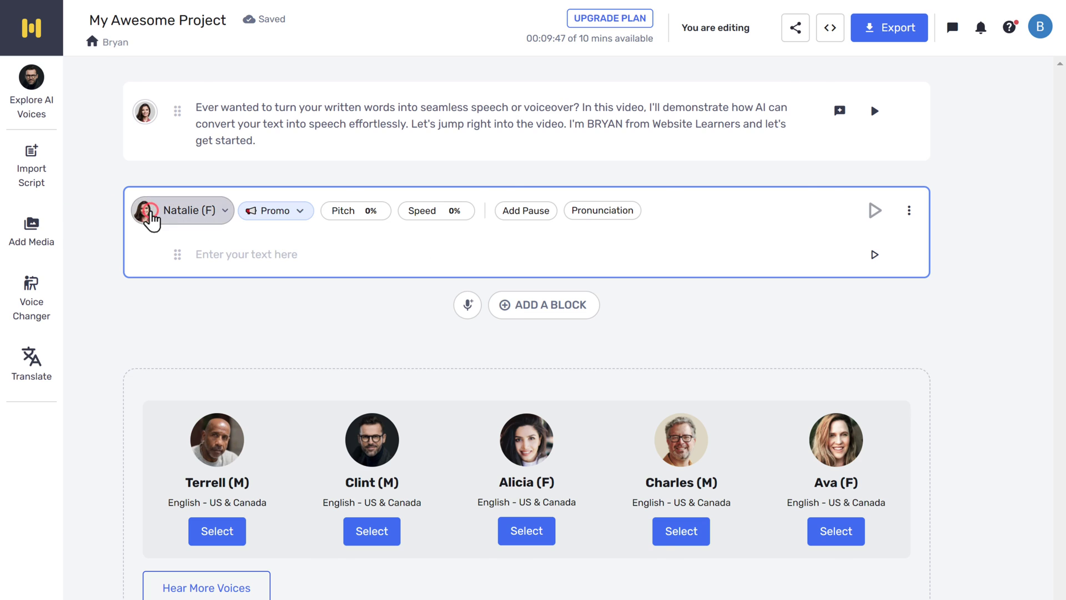
mouse_move(822, 312)
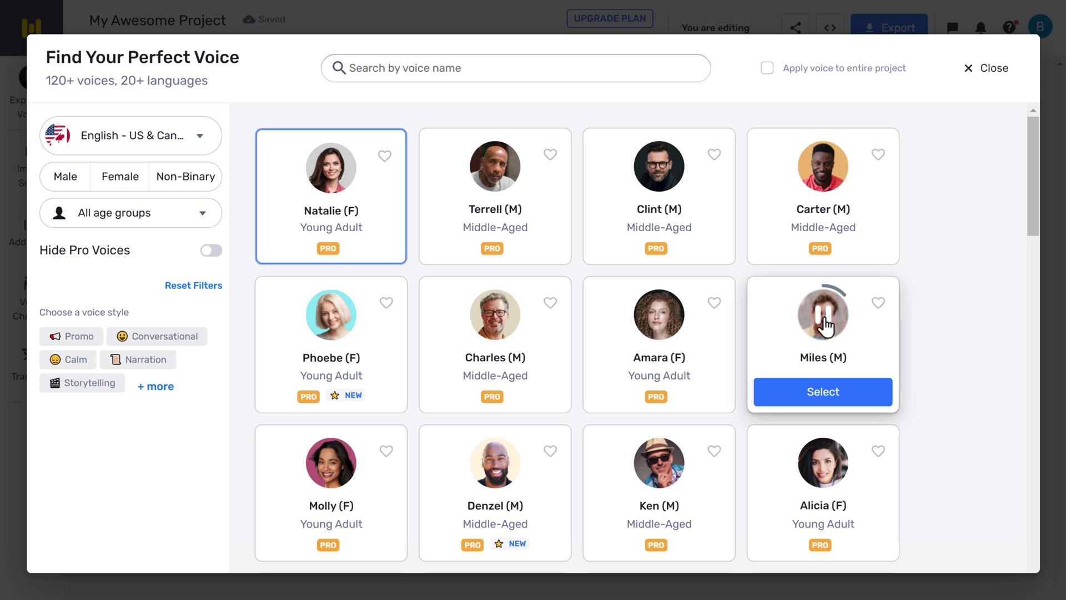
left_click(824, 317)
left_click(824, 392)
Step: Paste the intro paragraph into the Miles block, generate its 13.9s audio and play it
type("Ever wanted to turn your written words into seamless speech or voiceover? In this video, I'll demonstrate how AI can convert your text into speech effortlessly. Let's jump right into the video. I'm BRYAN from Website Learners and let's get started.")
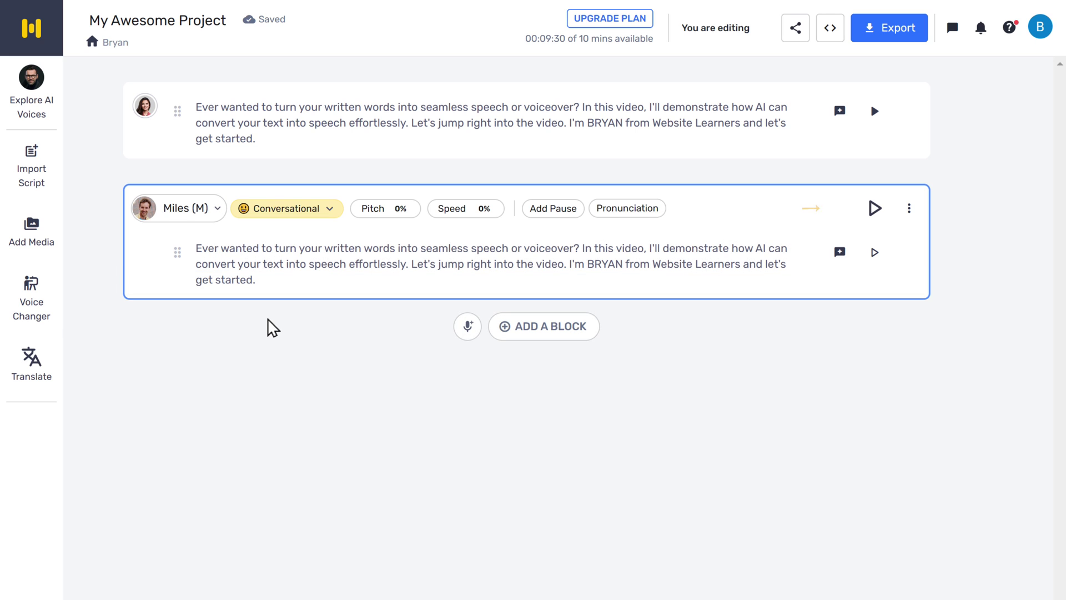
left_click(874, 211)
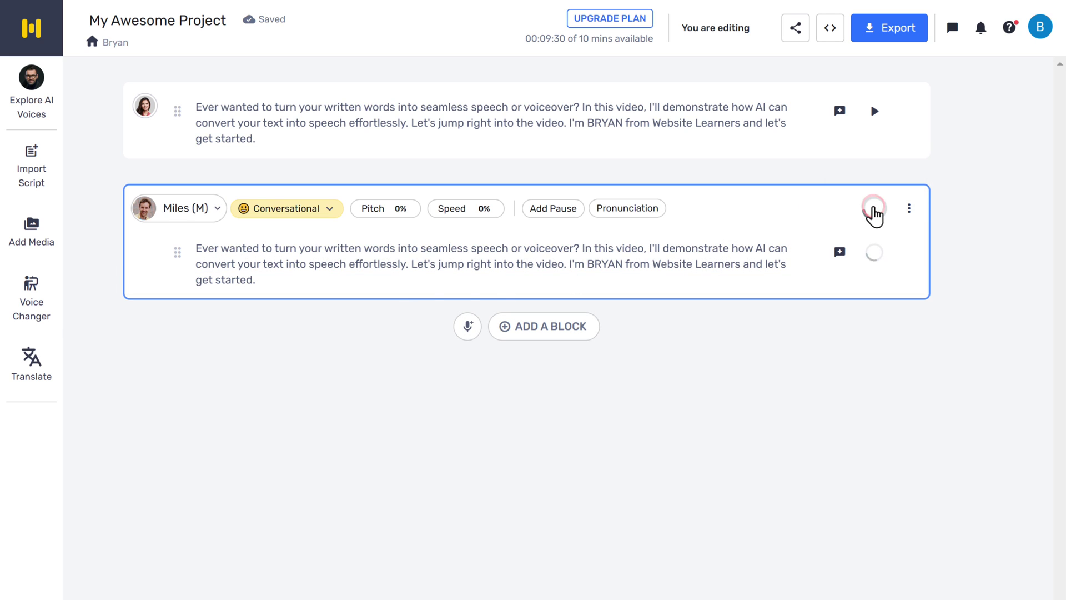
left_click(874, 262)
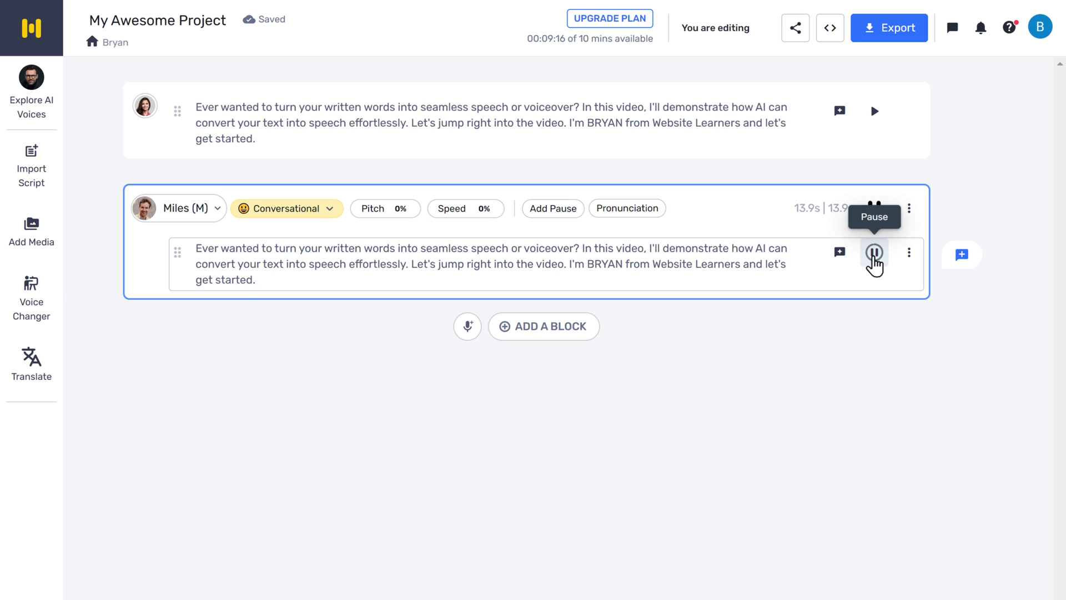
left_click(874, 253)
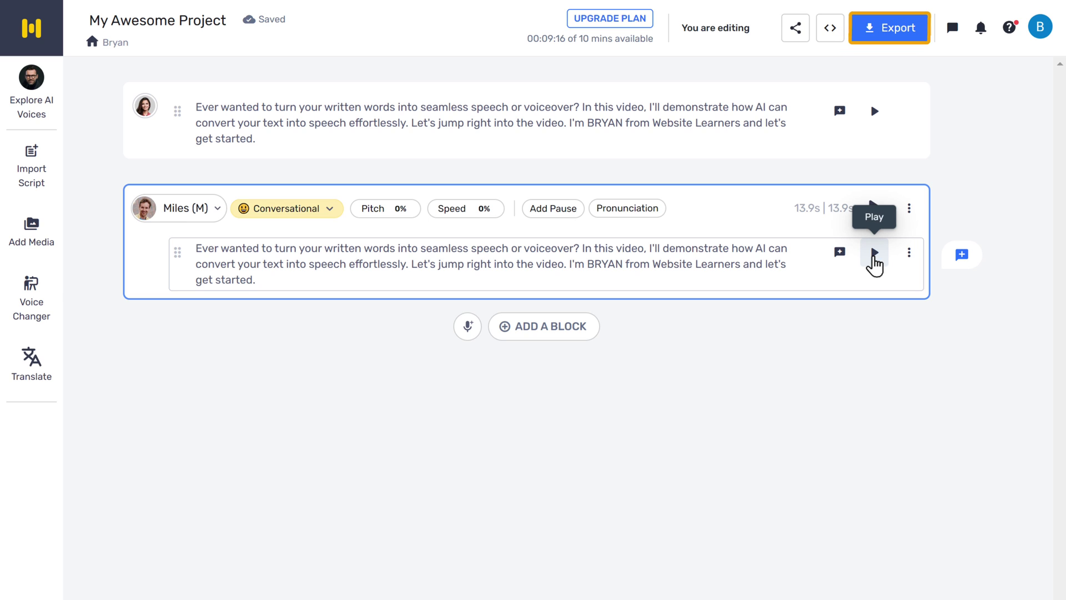
Step: Open the Export format settings, then view the upgrade pricing plans
left_click(898, 33)
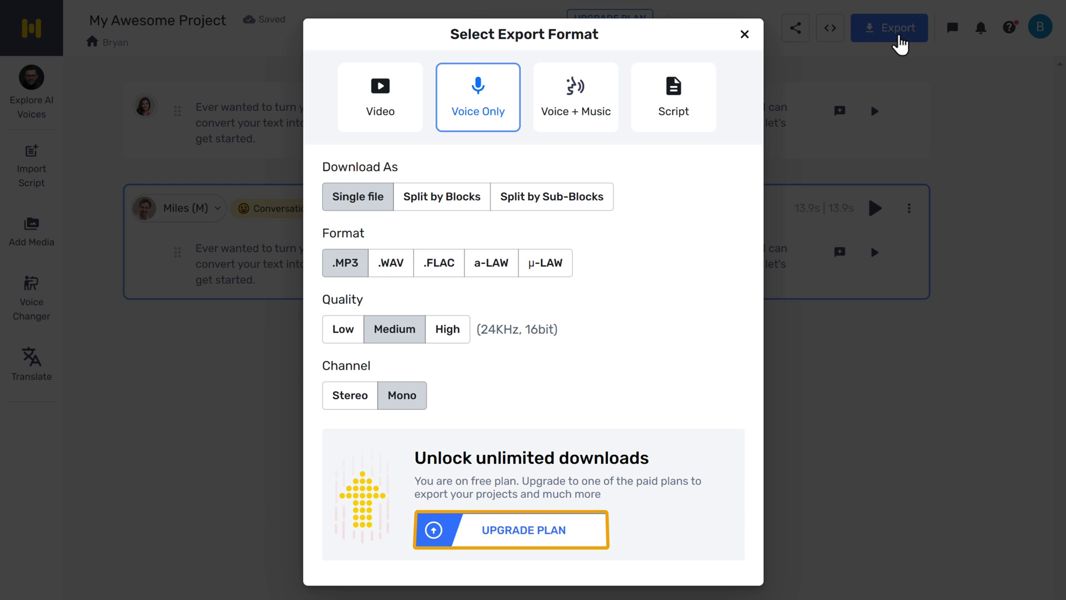
left_click(534, 535)
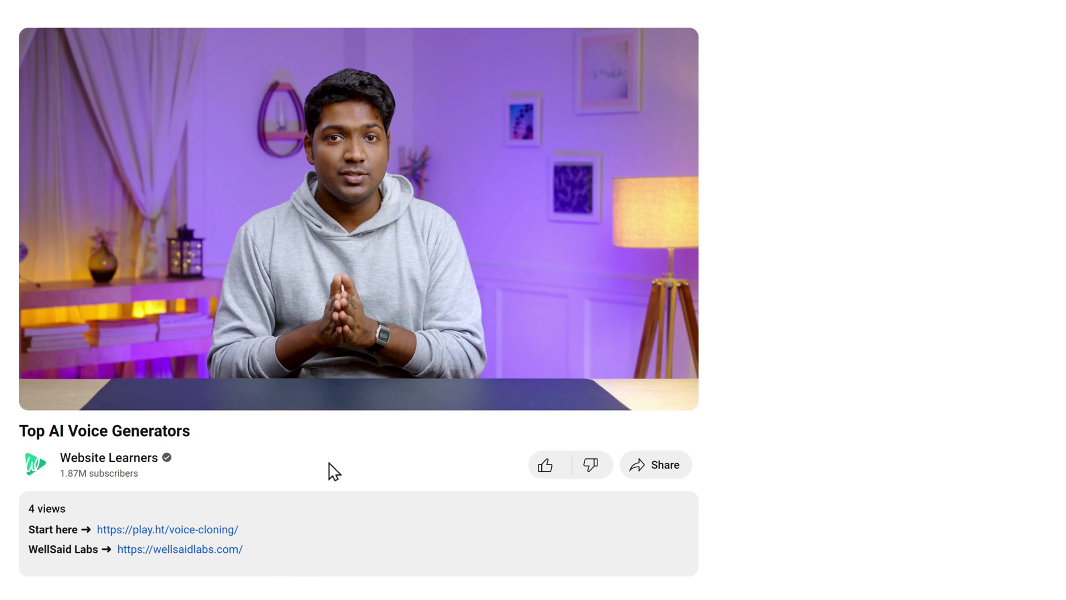
Step: Open WellSaid Labs' free studio and start a new project named 'Voice 1'
left_click(181, 550)
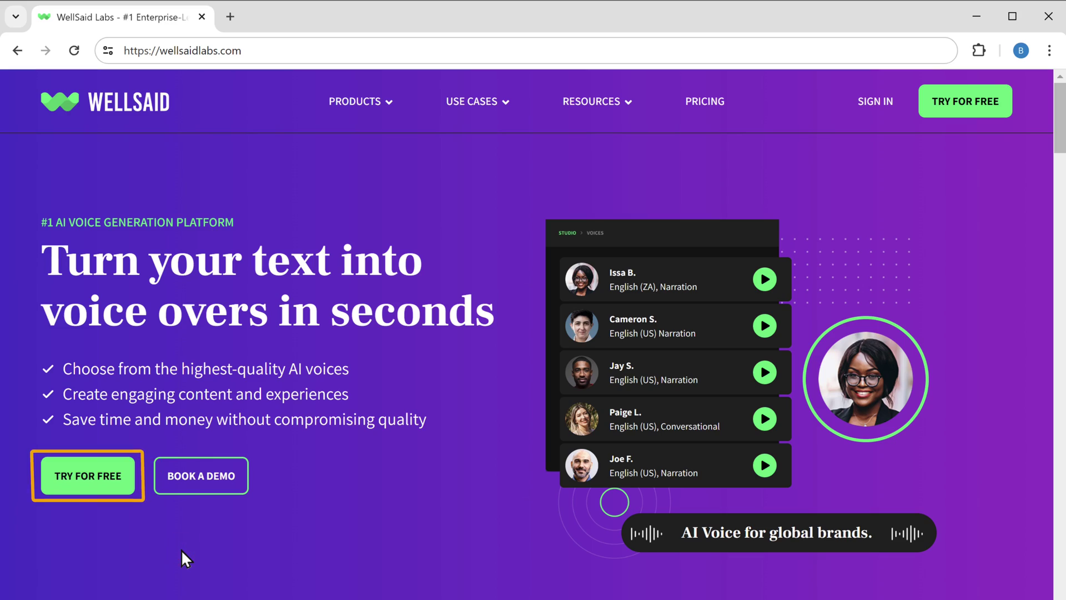
left_click(85, 477)
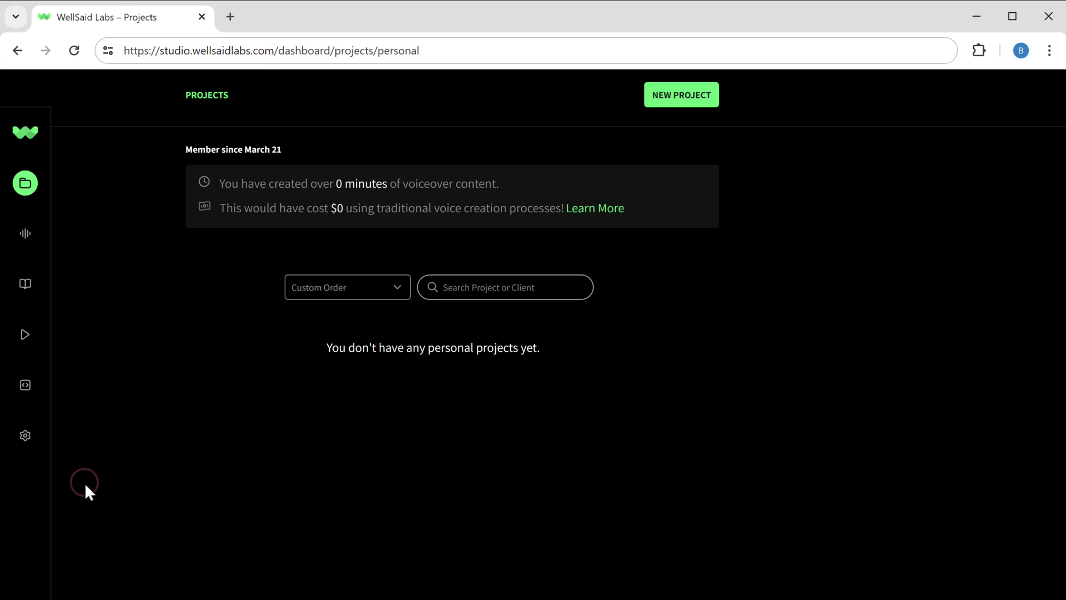
left_click(674, 103)
type("Voice 1")
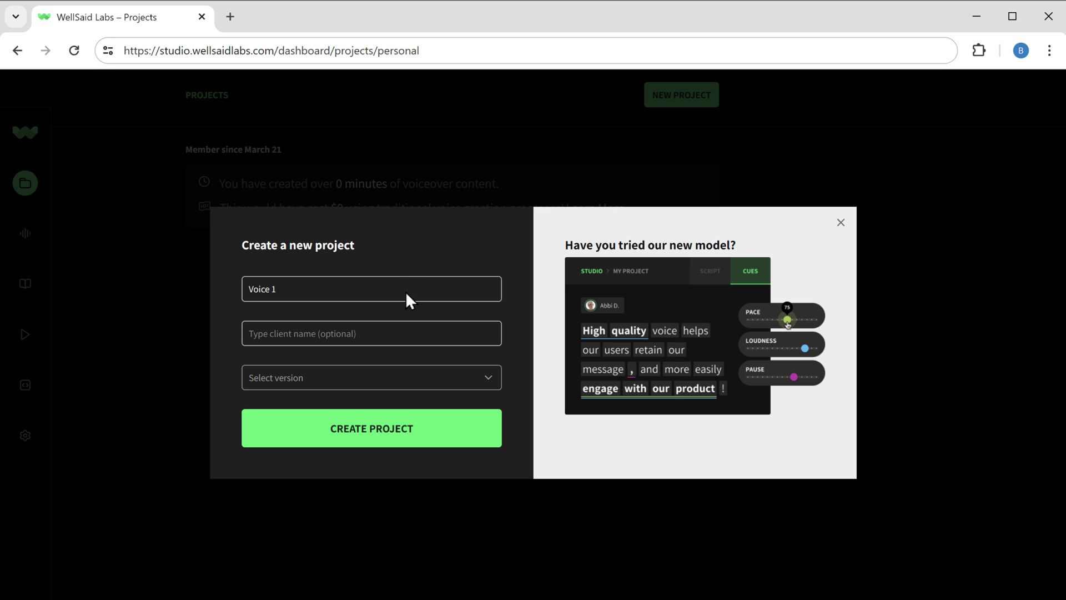
Step: Create the Voice 1 project, preview Tristan F., and choose him as the voice
left_click(373, 438)
scroll(394, 432, "down", 10)
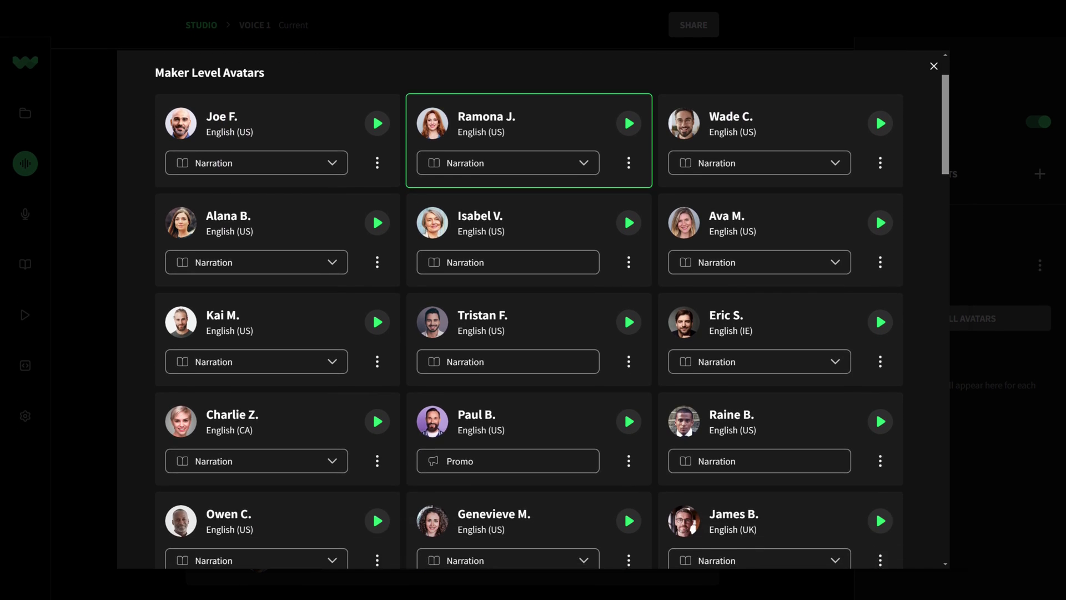
scroll(533, 311, "down", 4)
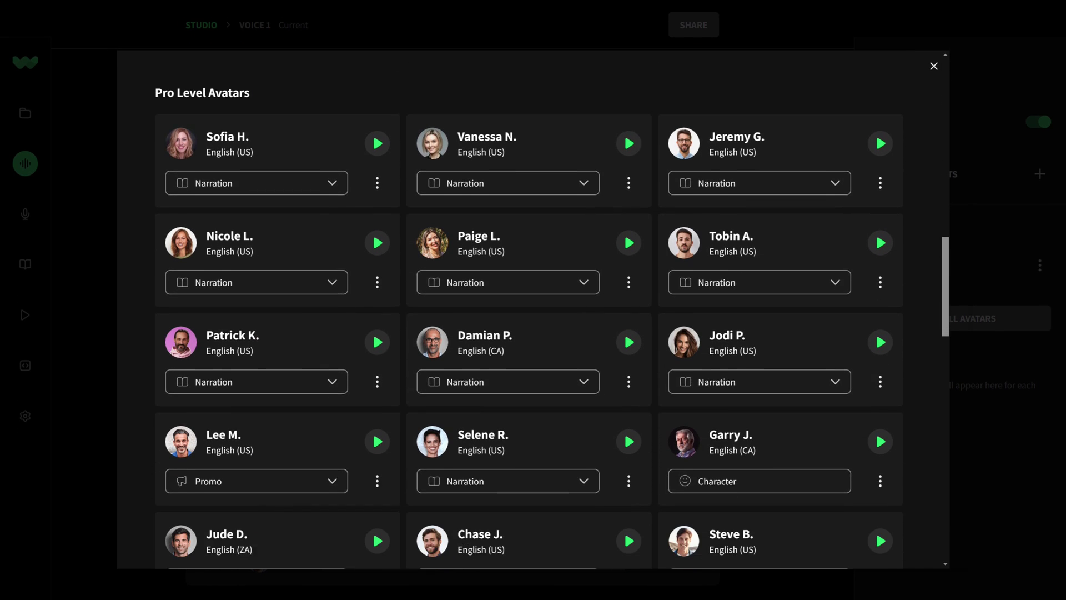
scroll(533, 311, "up", 6)
scroll(533, 311, "up", 10)
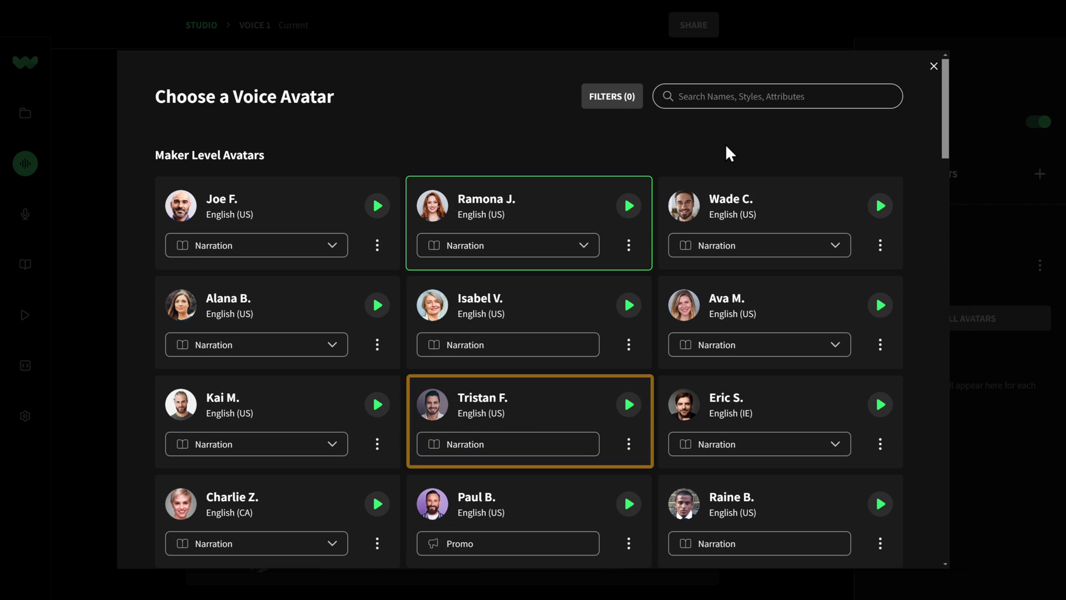
left_click(629, 405)
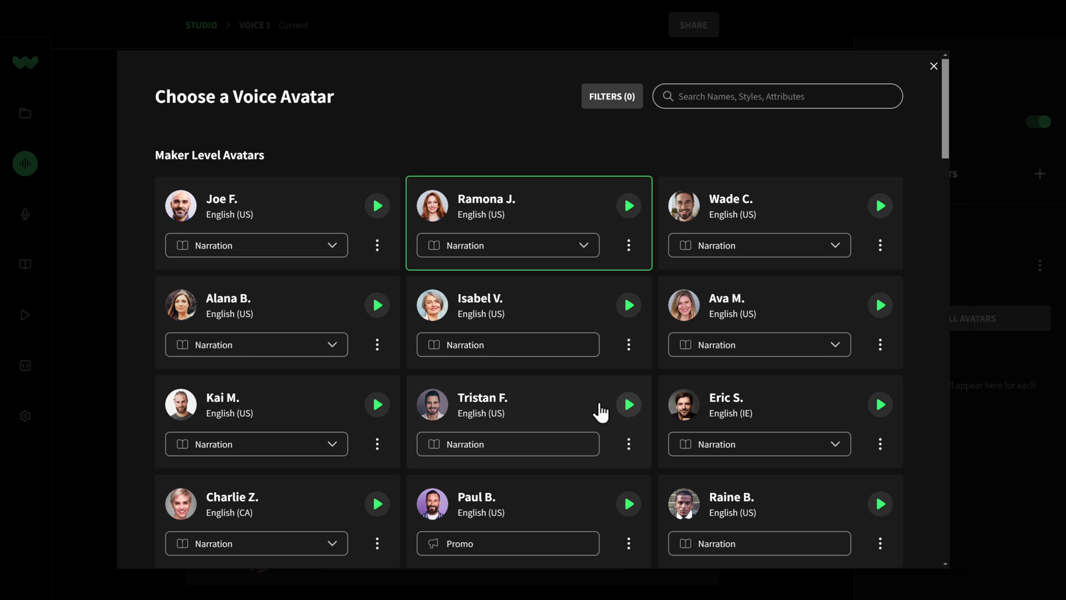
left_click(483, 409)
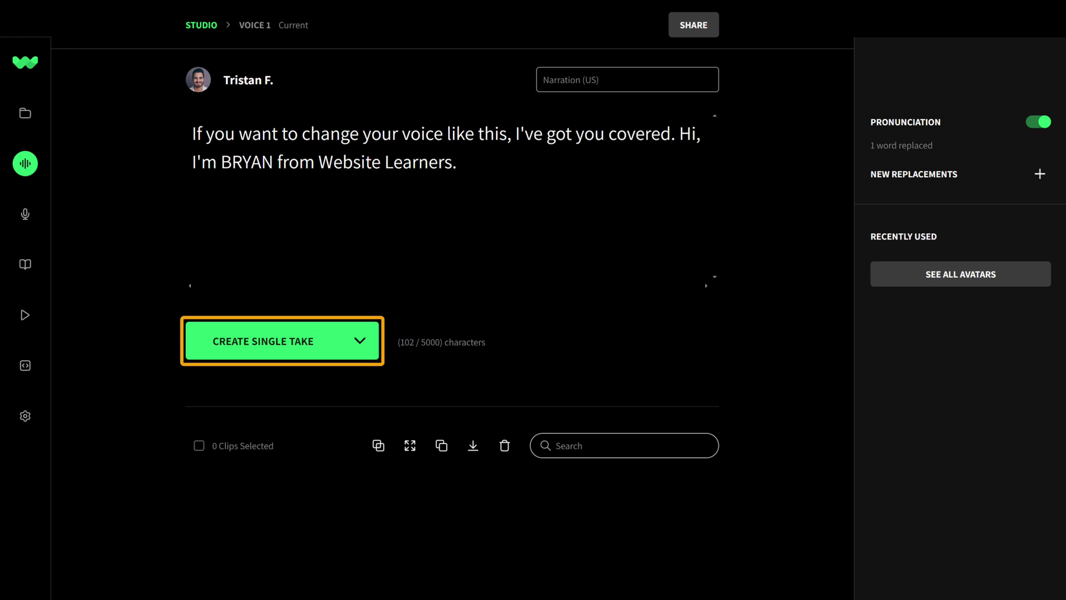
Step: Create a single take of the script and play the 0:06 TF-1 clip
left_click(276, 355)
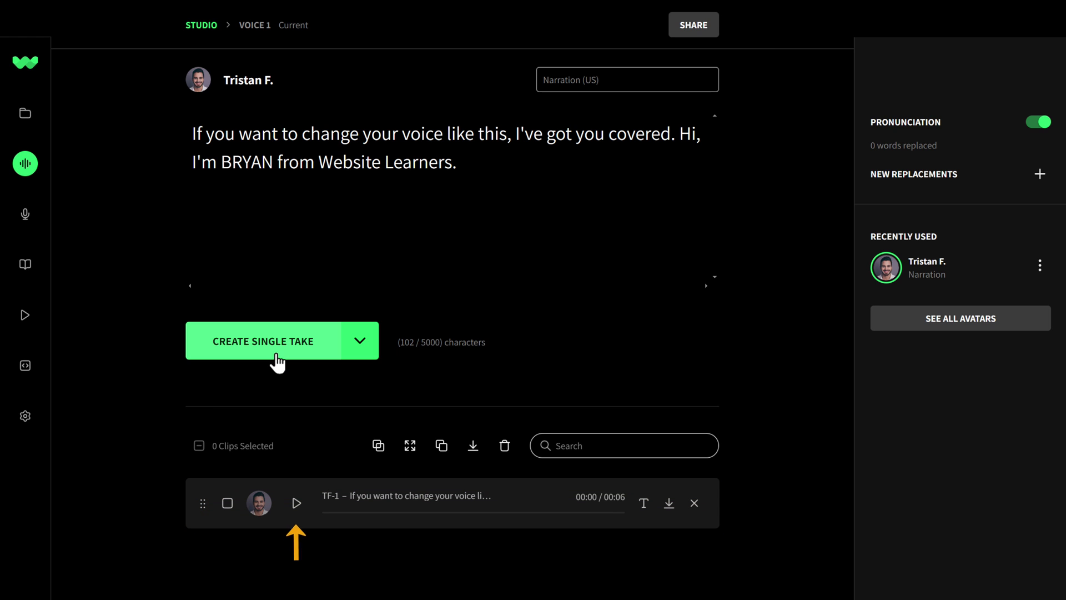
left_click(295, 504)
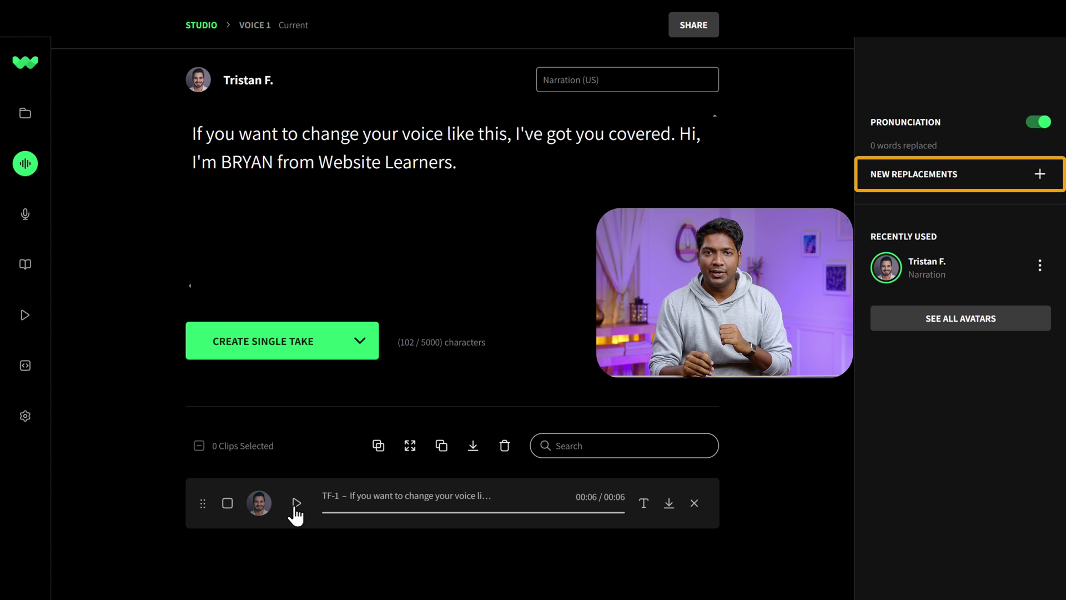
Step: Add a replacement of 'BRYAN' with 'Bryan', then generate and play take TF-2
left_click(1040, 174)
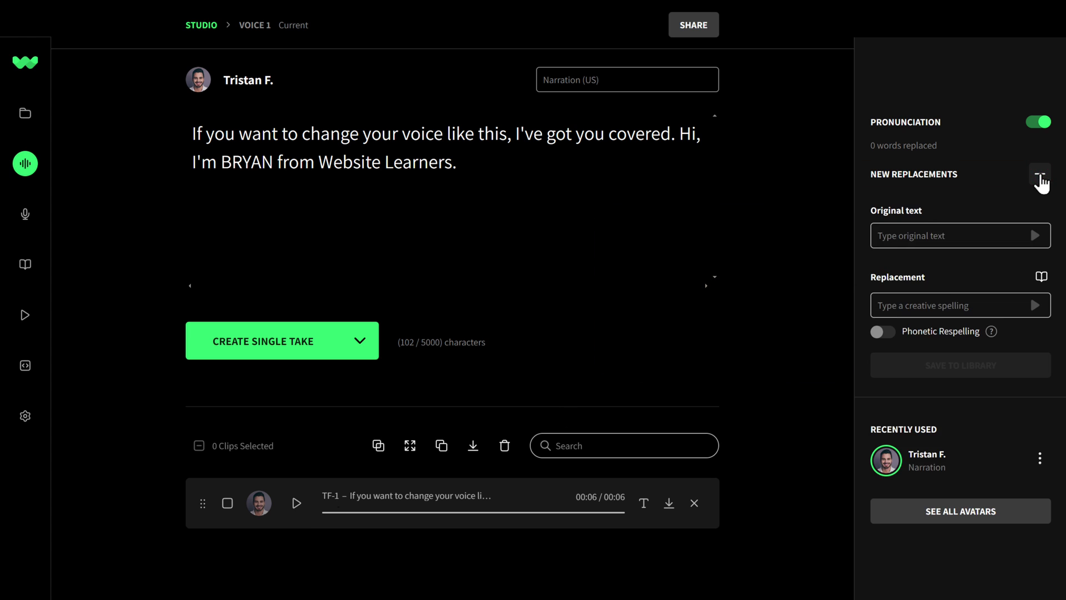
left_click(952, 233)
type("BRYAN")
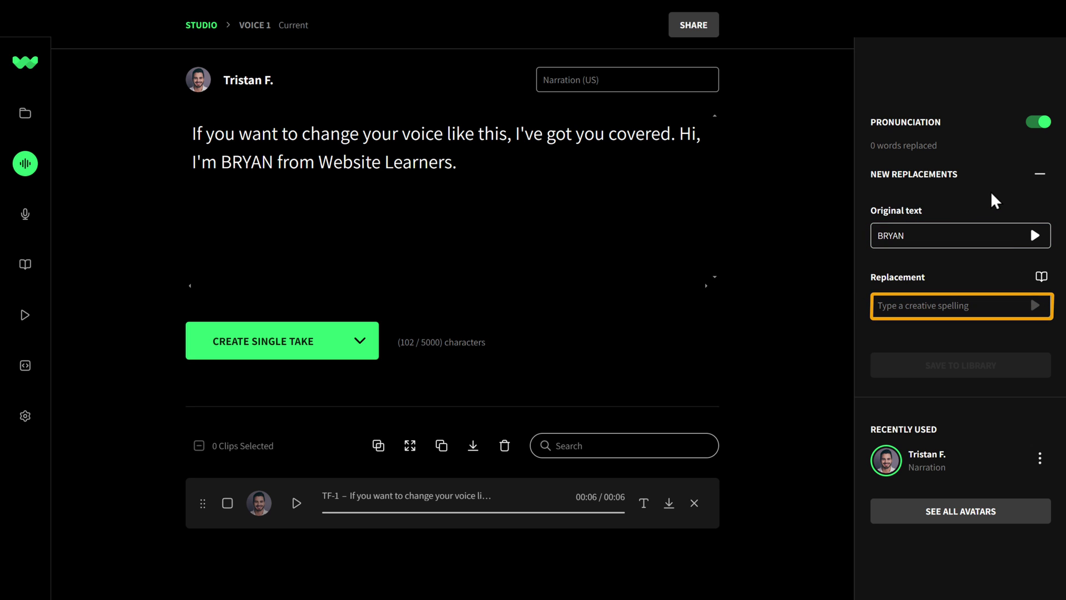
left_click(972, 305)
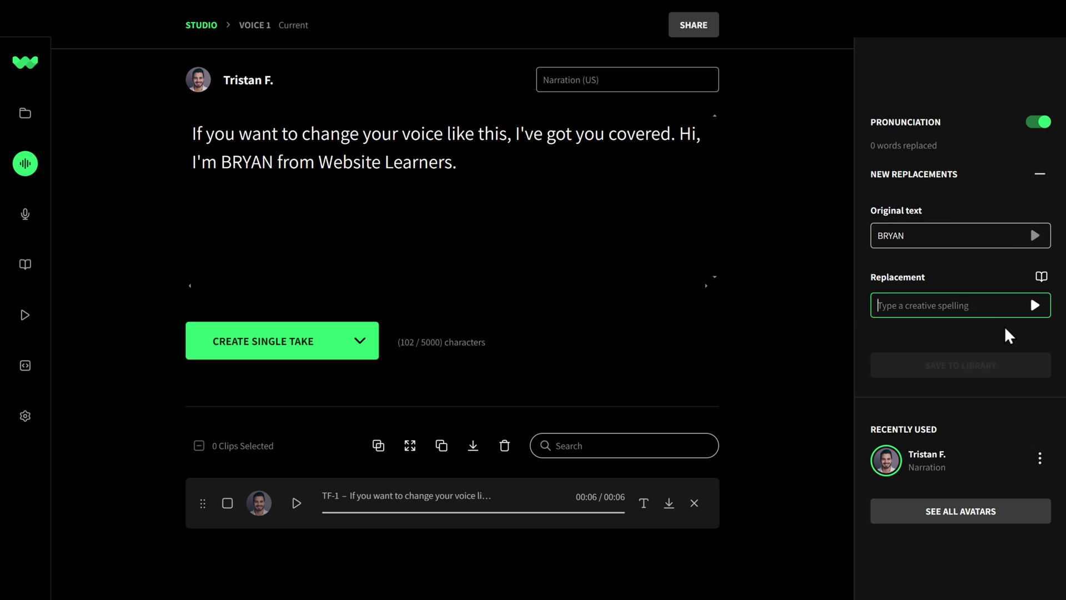
type("Bryan")
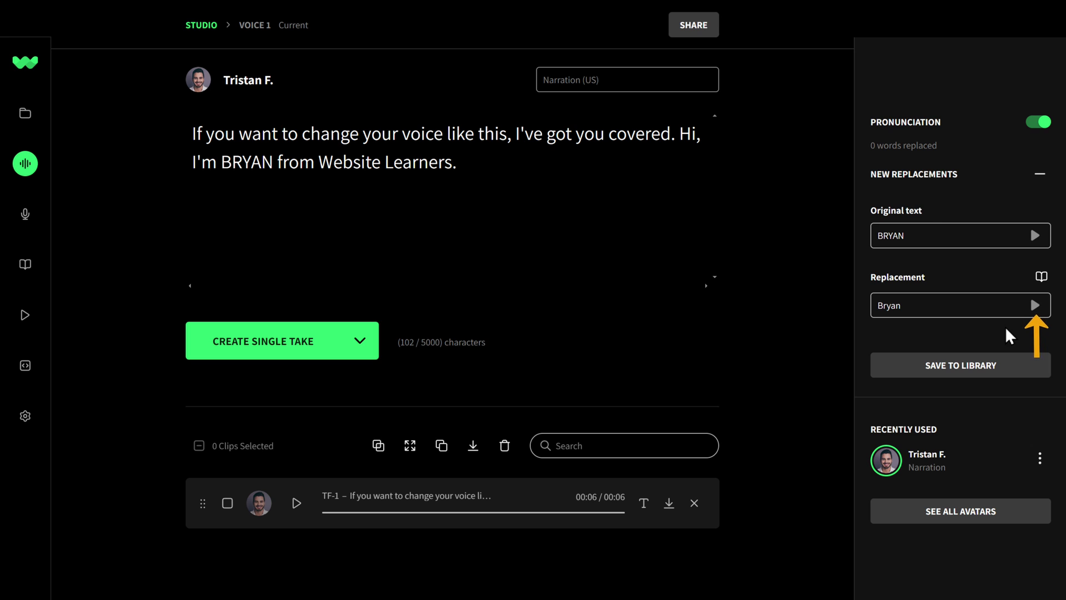
left_click(1034, 306)
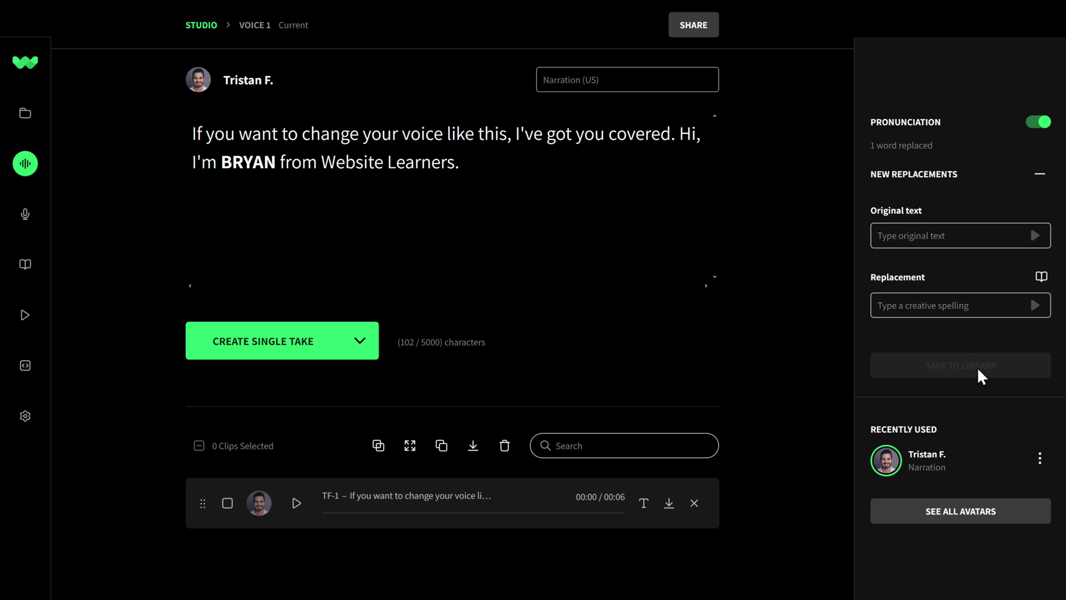
left_click(272, 352)
left_click(296, 503)
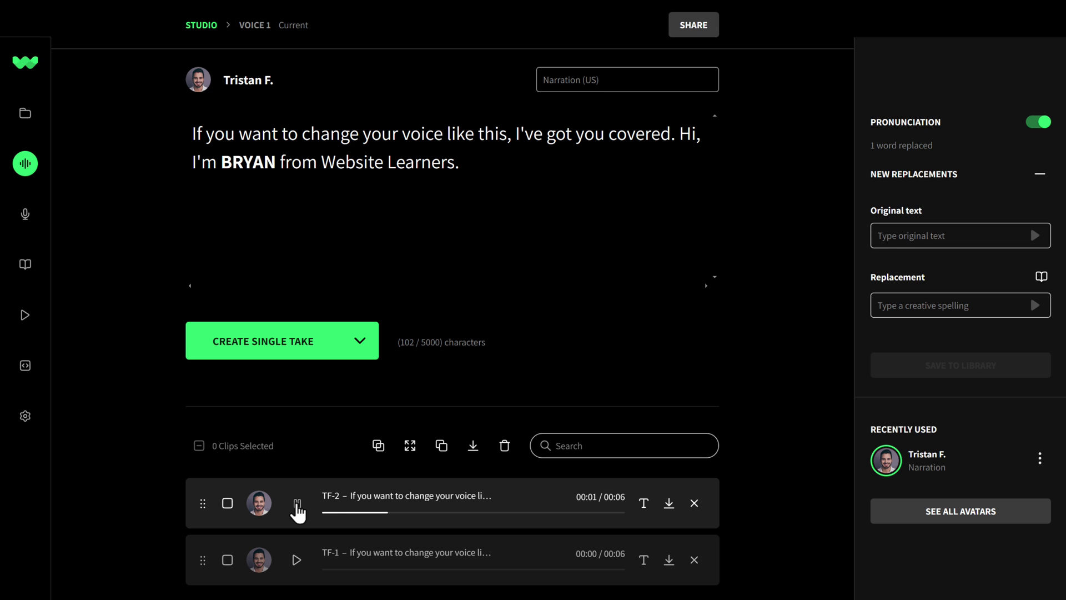